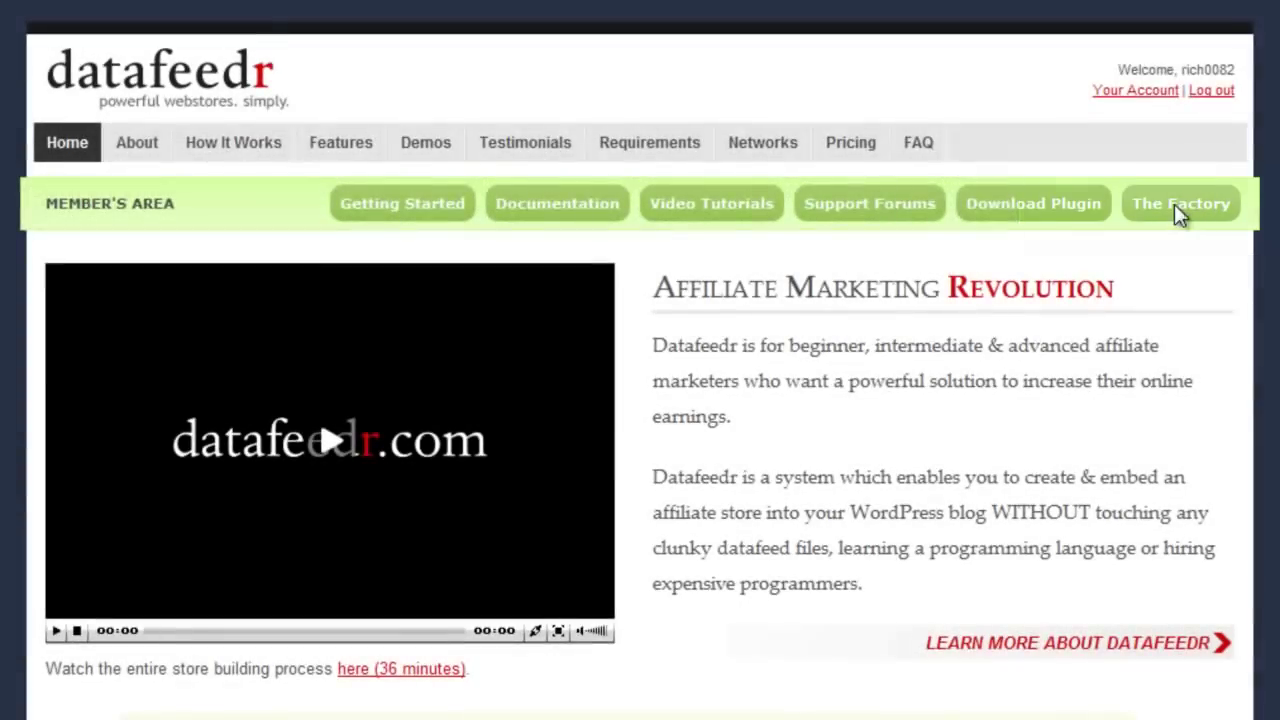
# Enter the Datafeedr Factory from the member's area and open the Textbooks store.
pyautogui.click(1174, 204)
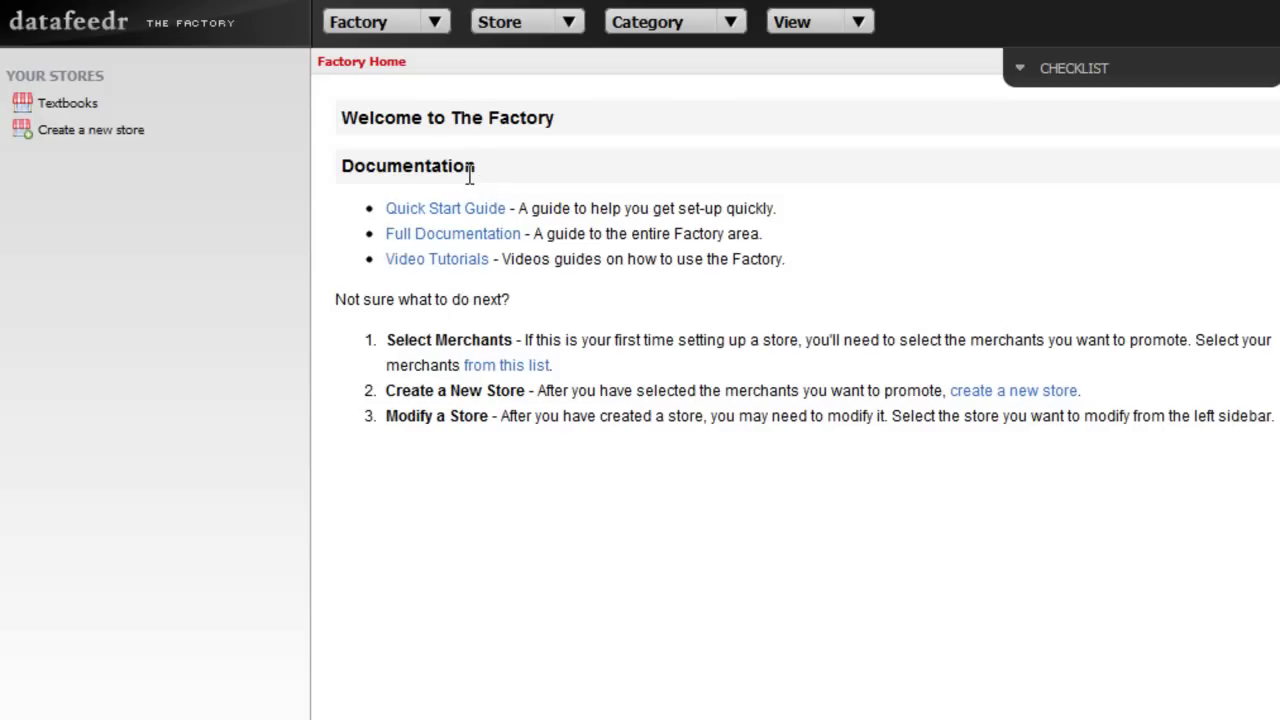
pyautogui.click(437, 23)
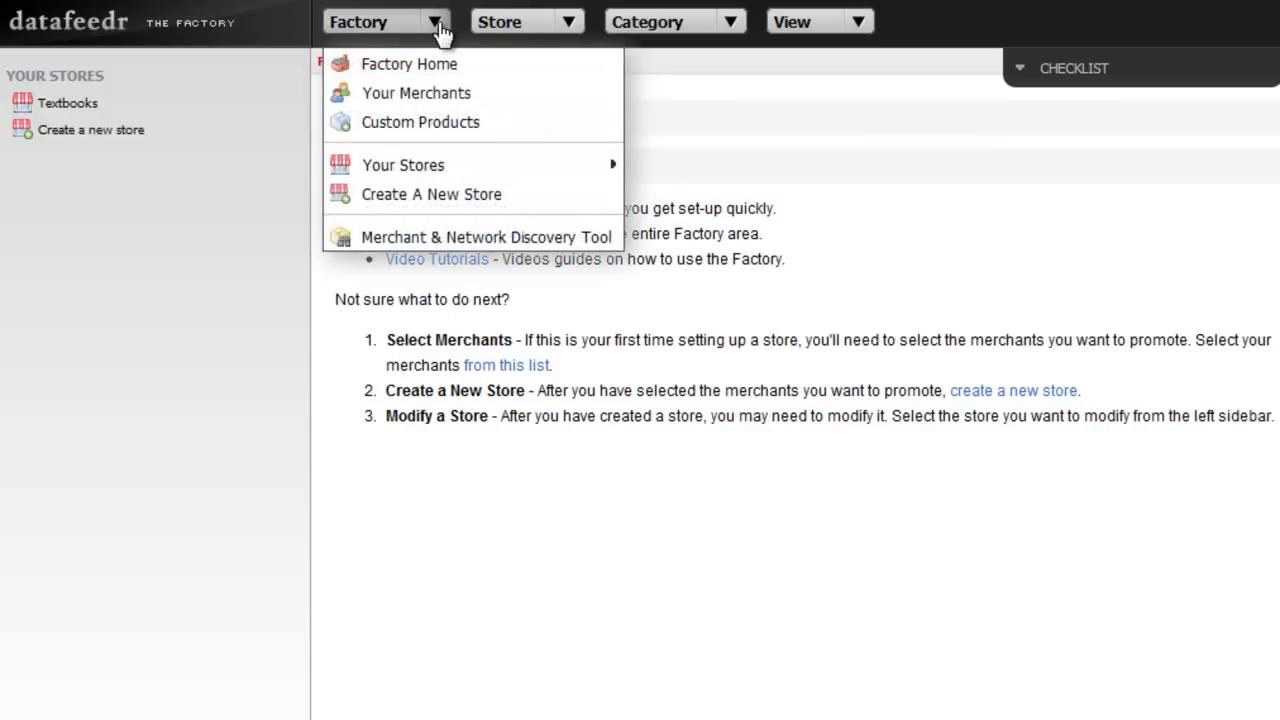
pyautogui.moveTo(413, 172)
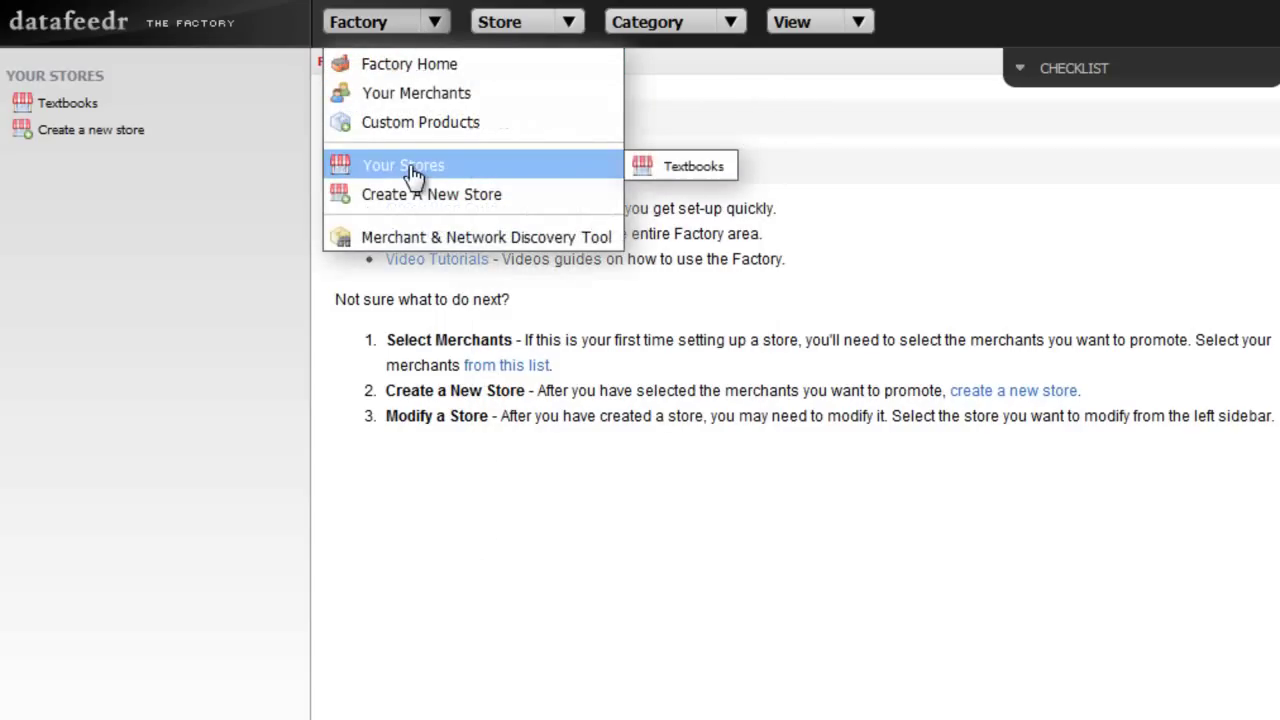
pyautogui.click(710, 175)
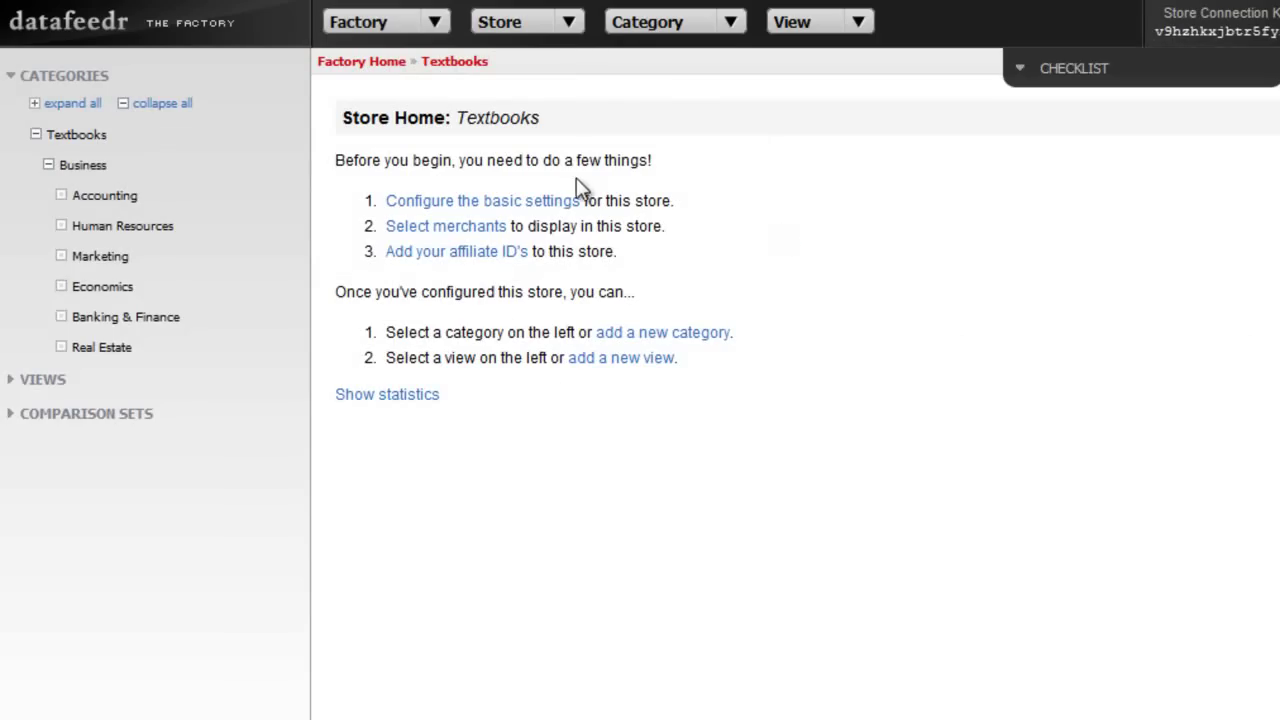
# Open the Basic Store Settings of the Textbooks store.
pyautogui.click(440, 25)
pyautogui.click(557, 30)
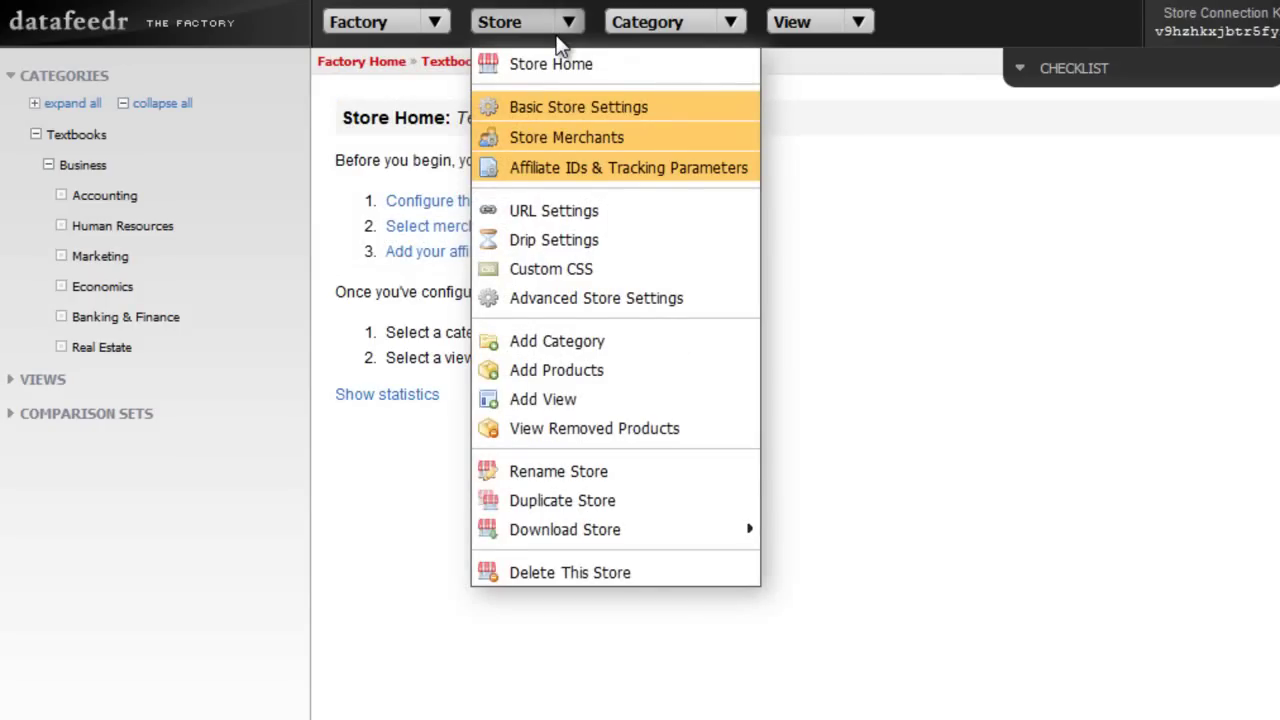
pyautogui.click(587, 109)
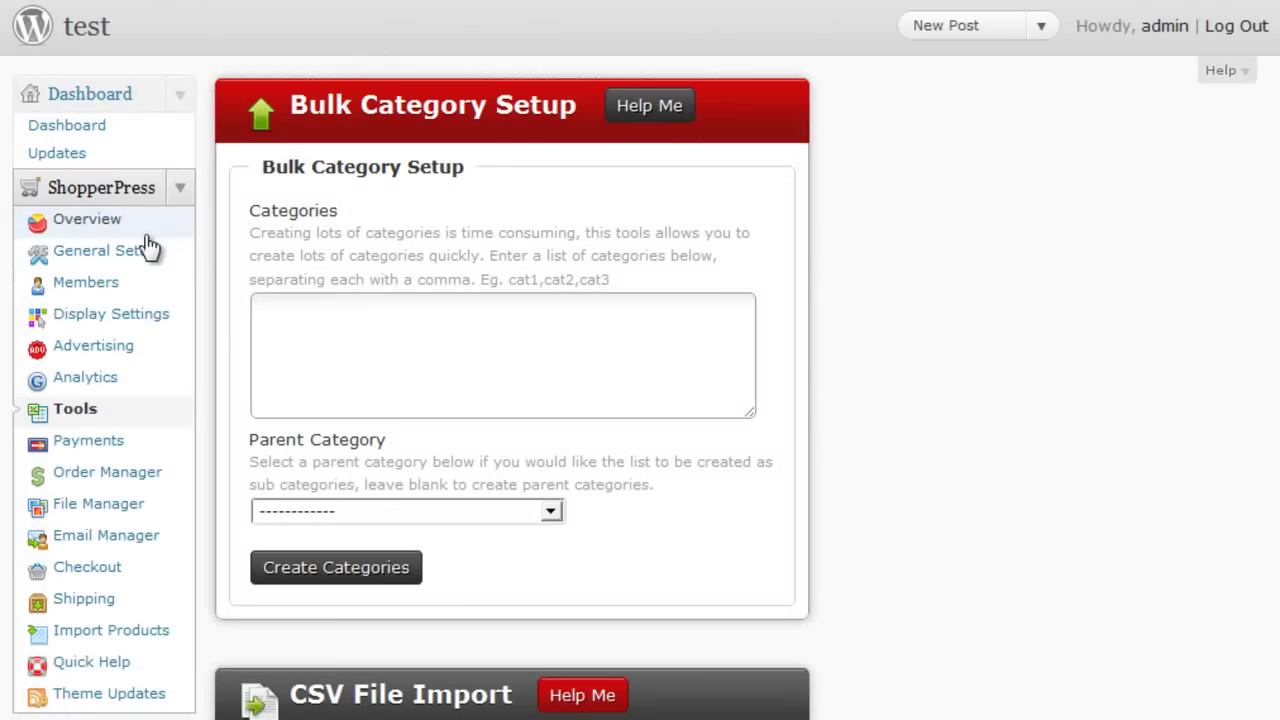
# In the WordPress admin, open the Datafeedr section of ShopperPress's Import Products tools.
pyautogui.scroll(-1, 148, 248)
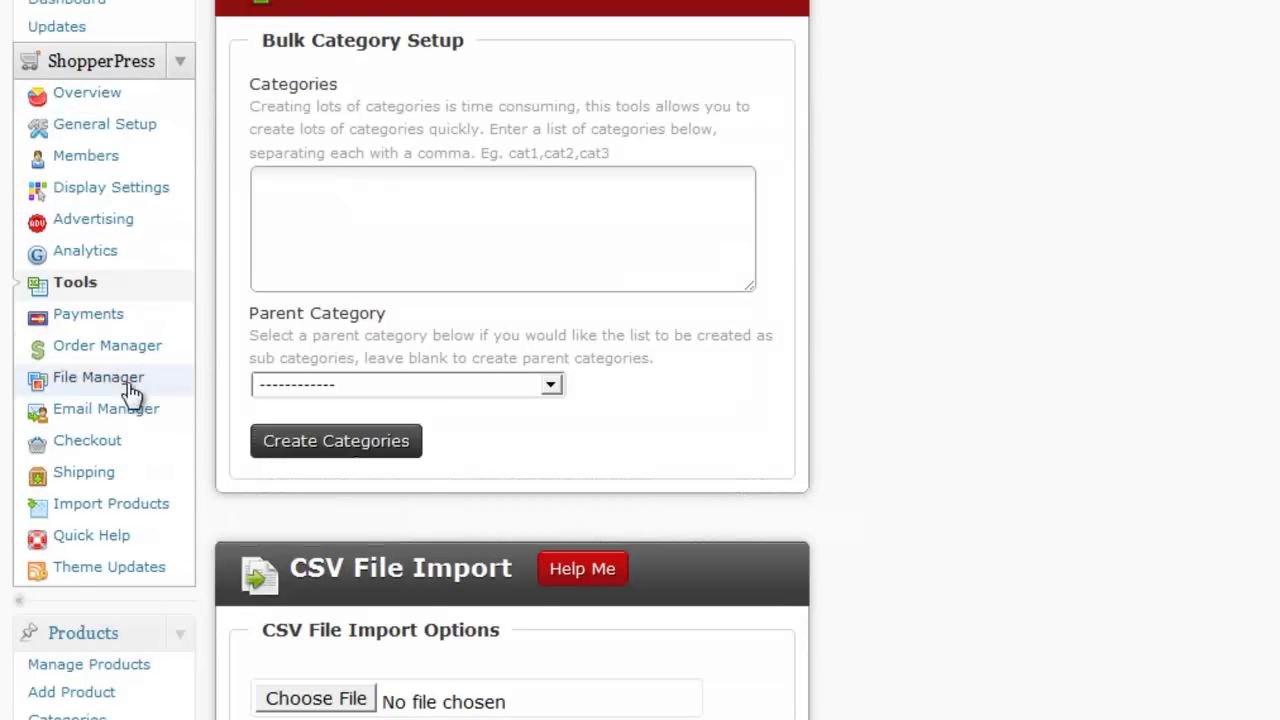
pyautogui.scroll(-3, 134, 394)
pyautogui.scroll(-1, 120, 380)
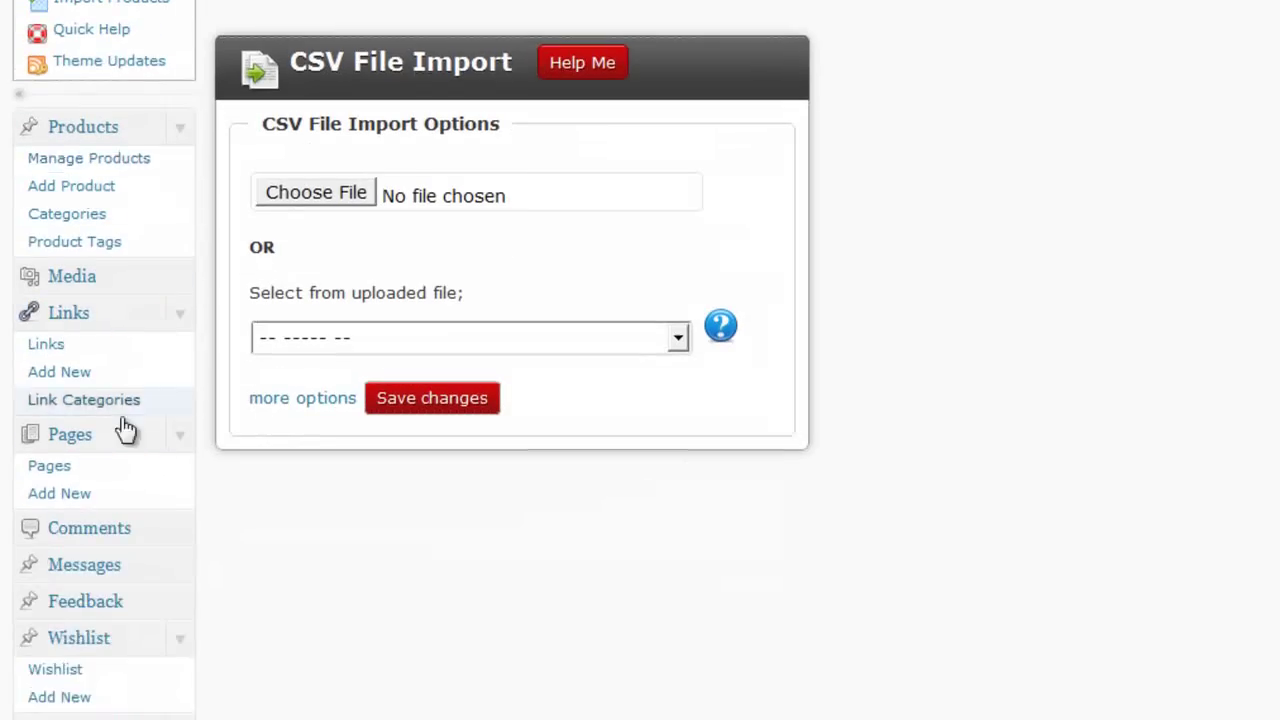
pyautogui.scroll(-2, 205, 420)
pyautogui.scroll(2, 240, 375)
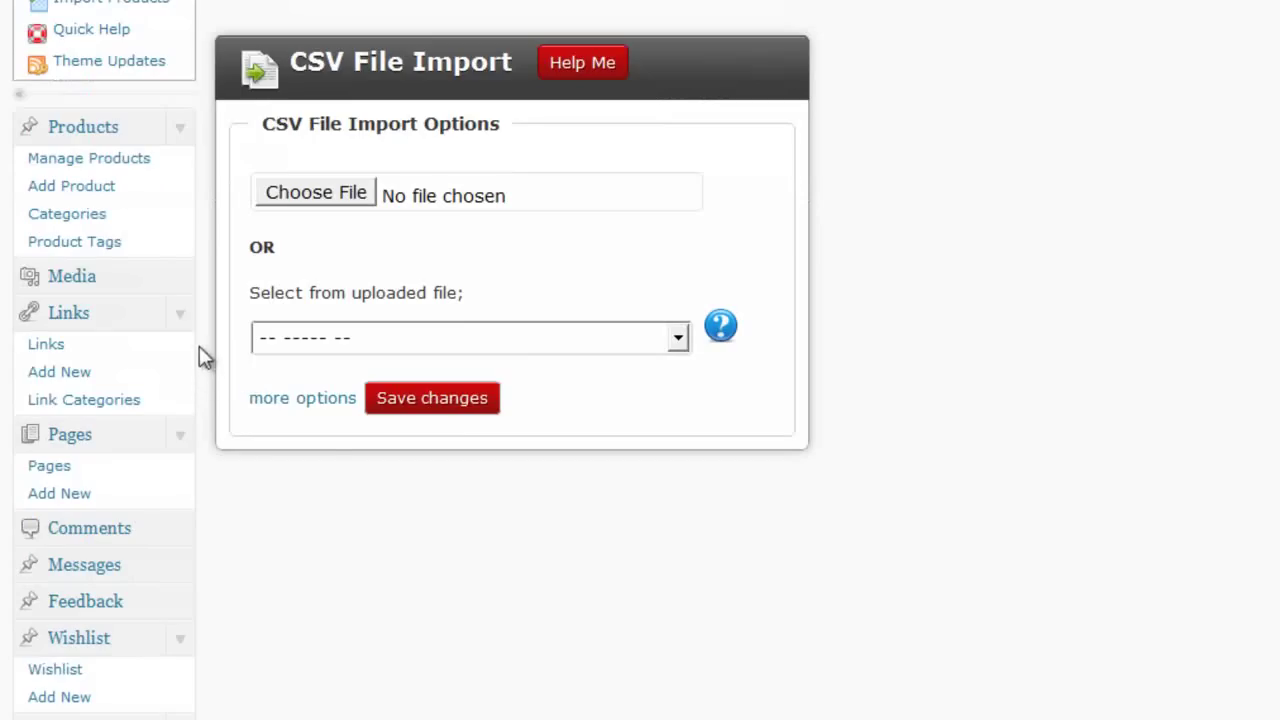
pyautogui.scroll(4, 197, 350)
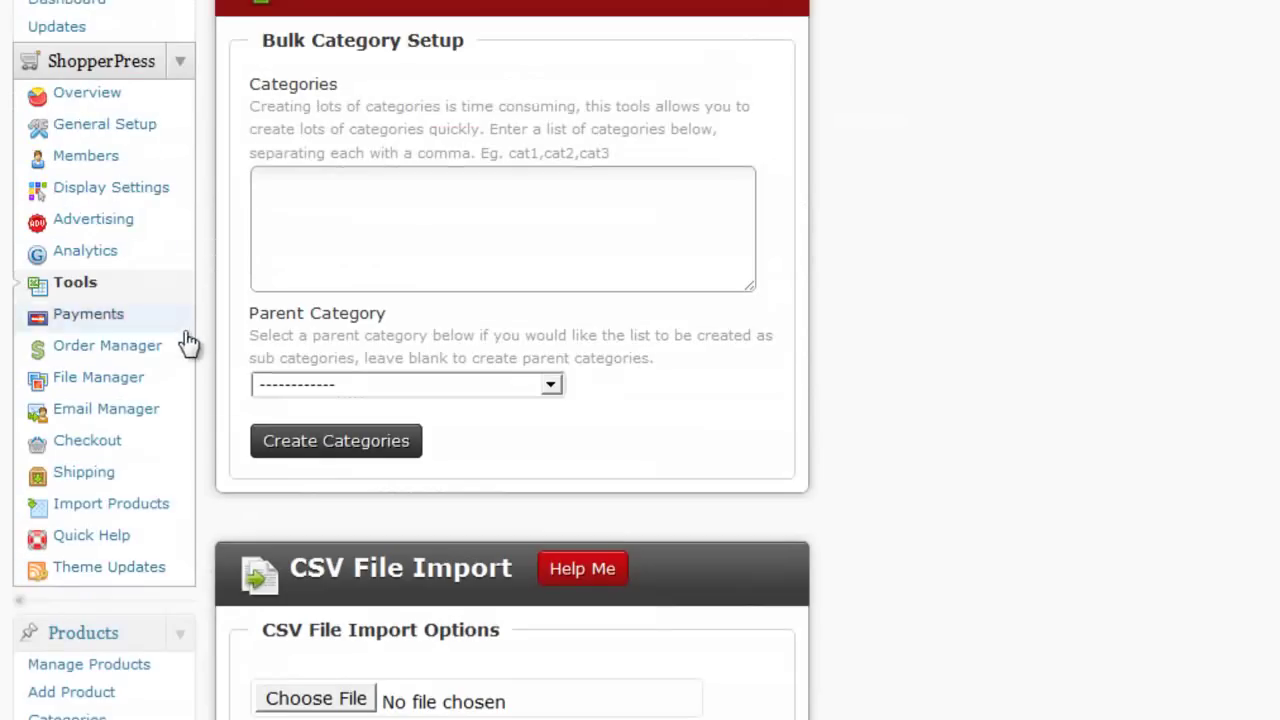
pyautogui.click(121, 508)
pyautogui.click(1080, 138)
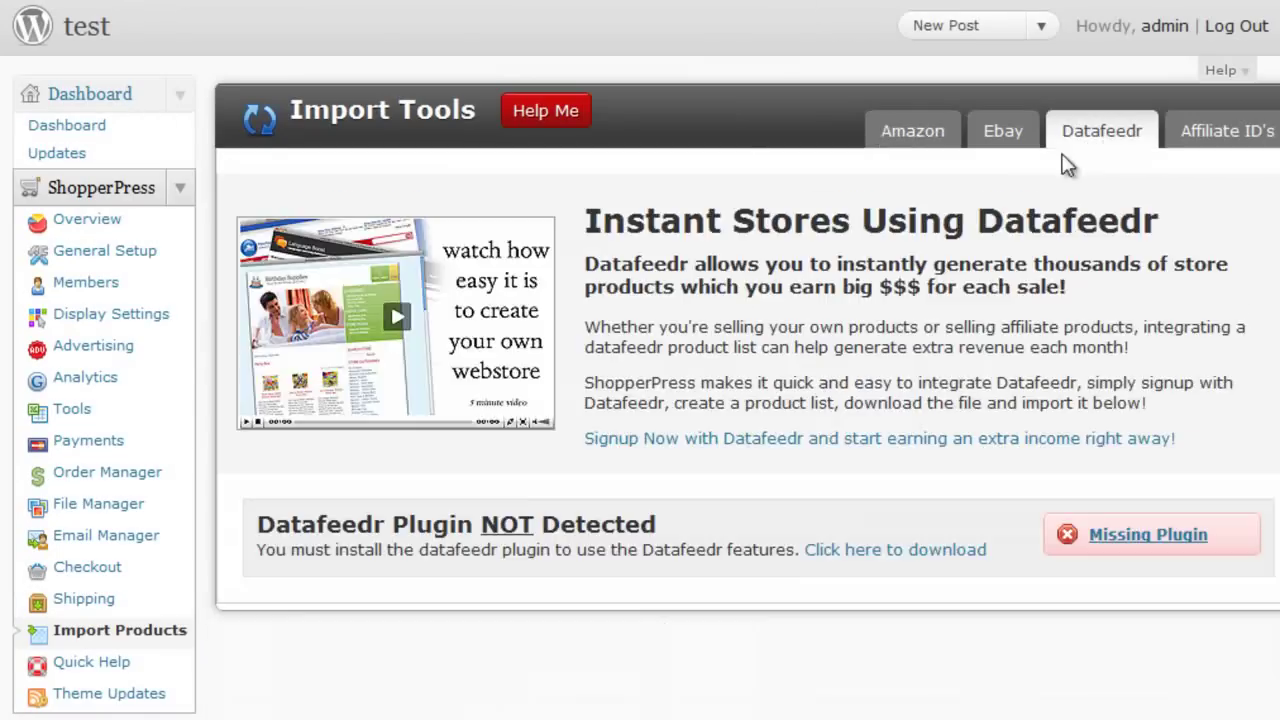
# Go to the site's installed plugins and activate the Datafeedr plugin.
pyautogui.scroll(-1, 1100, 330)
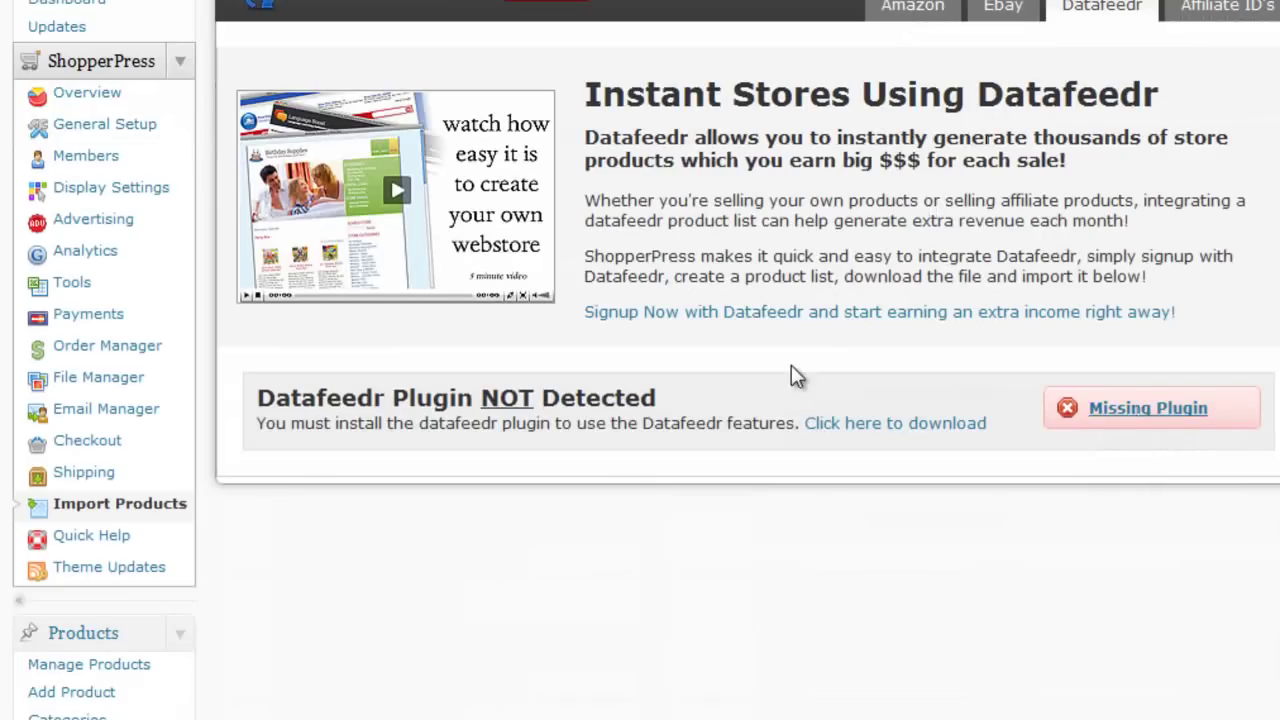
pyautogui.scroll(-3, 391, 369)
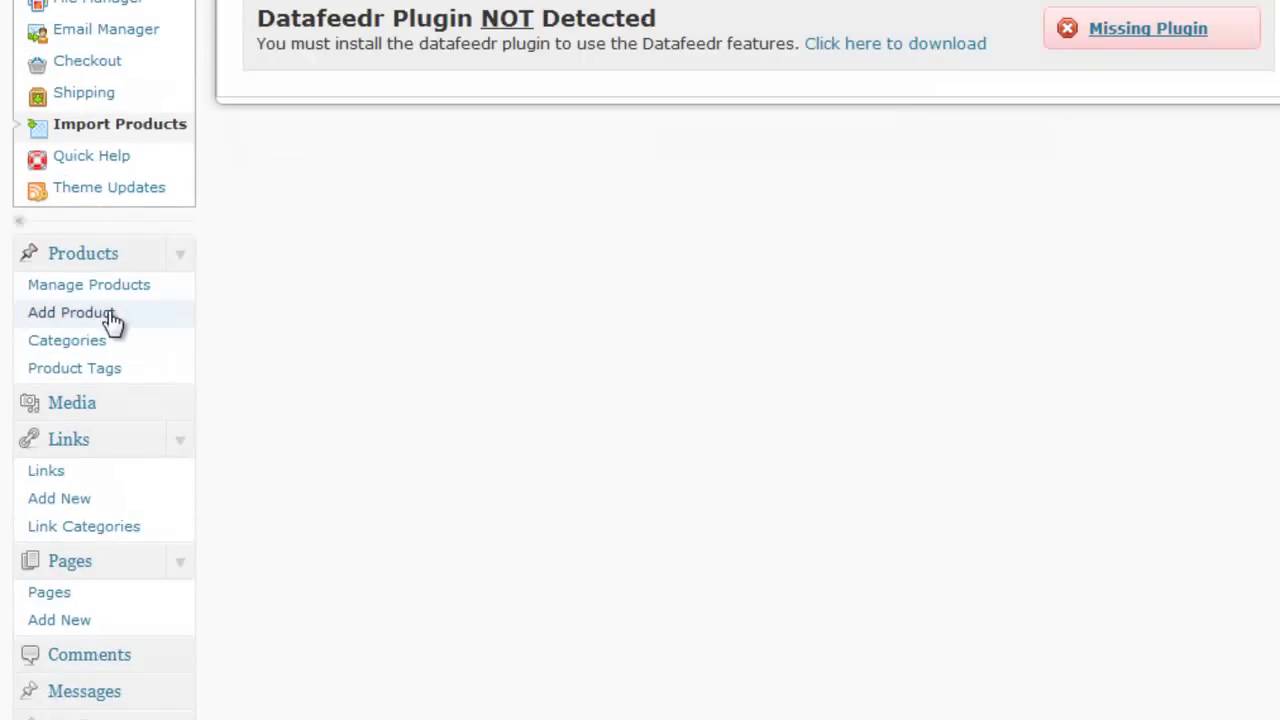
pyautogui.scroll(-3, 186, 446)
pyautogui.scroll(-7, 185, 450)
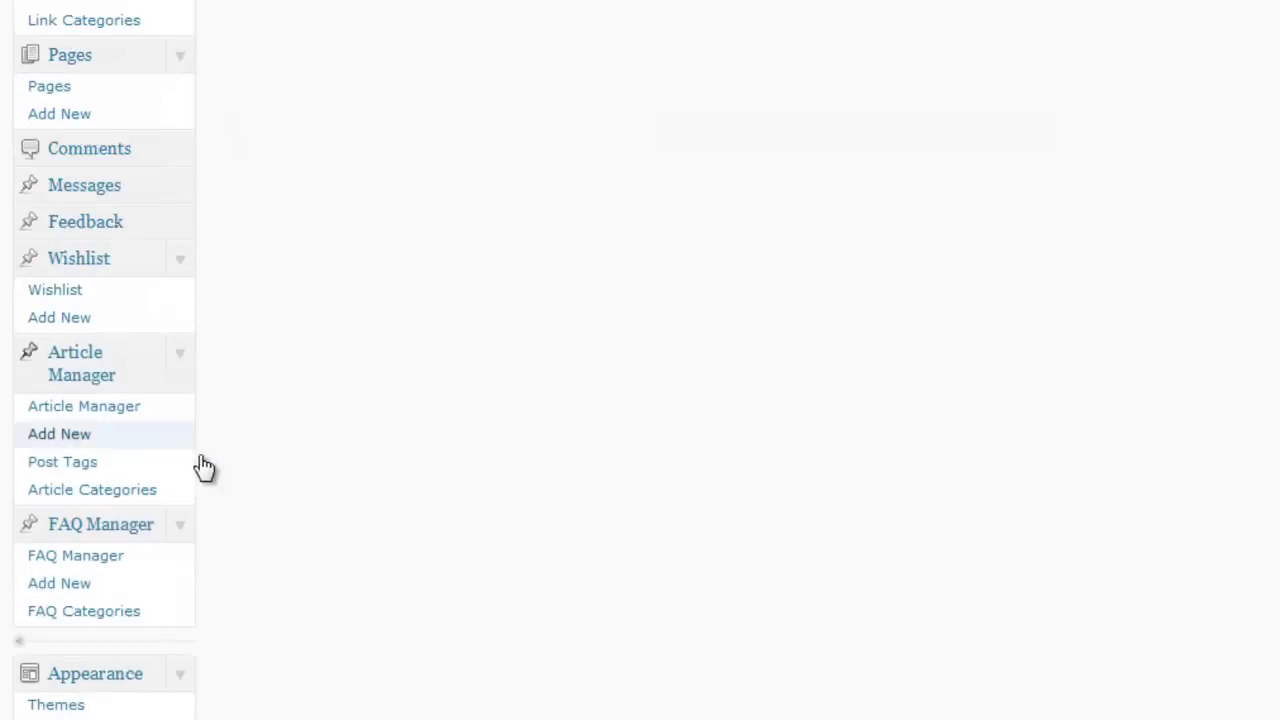
pyautogui.click(55, 125)
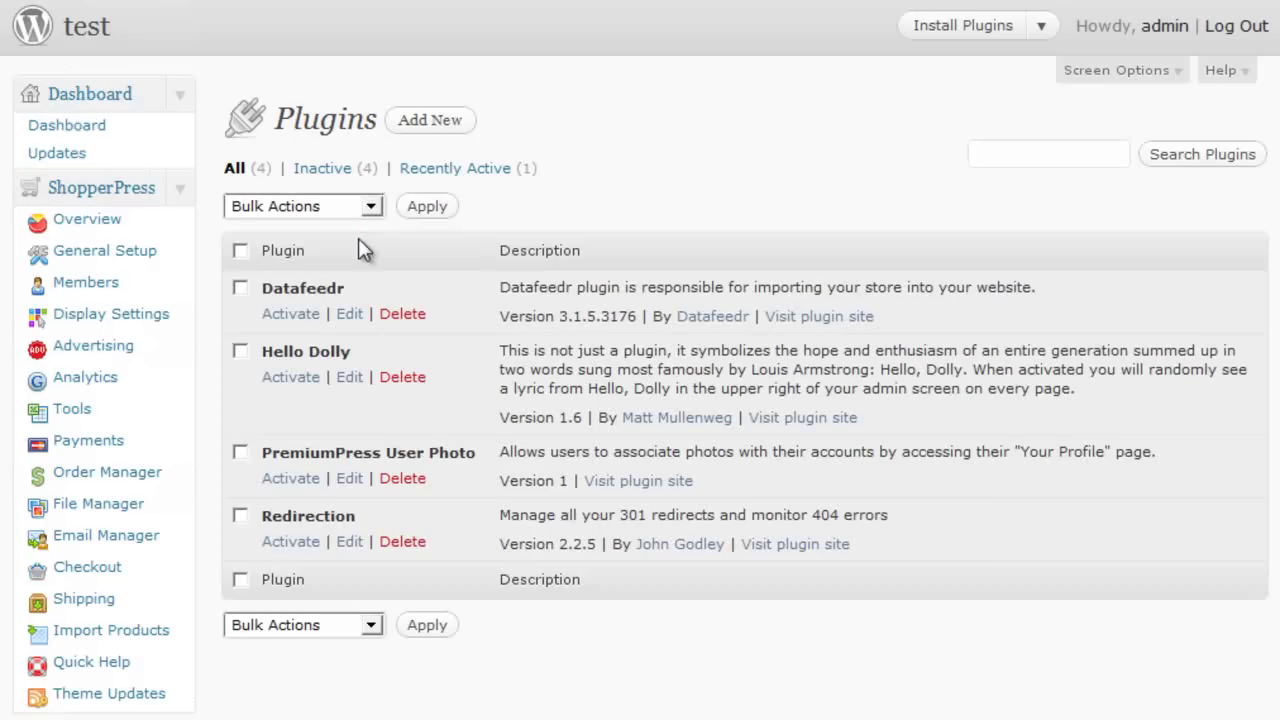
pyautogui.click(288, 314)
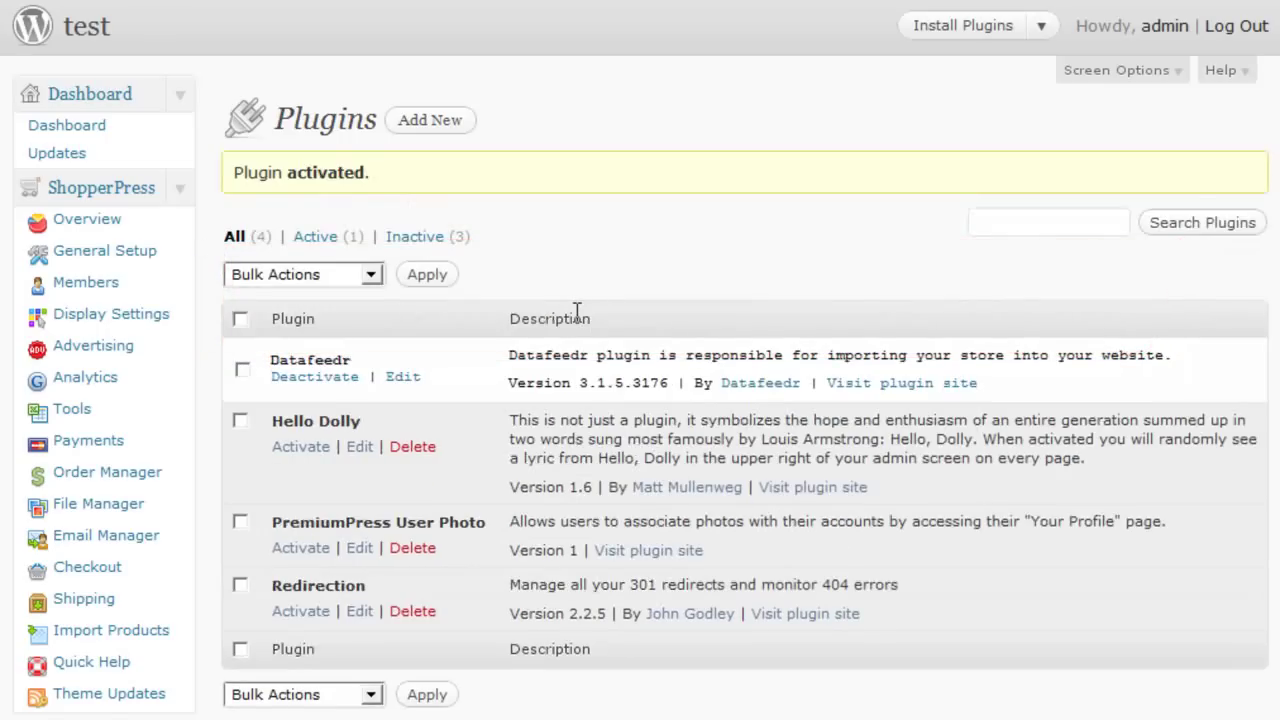
# Open the Datafeedr plugin's page under the WordPress tools.
pyautogui.scroll(-3, 523, 298)
pyautogui.scroll(3, 523, 298)
pyautogui.scroll(-6, 548, 267)
pyautogui.scroll(4, 430, 220)
pyautogui.scroll(-10, 392, 204)
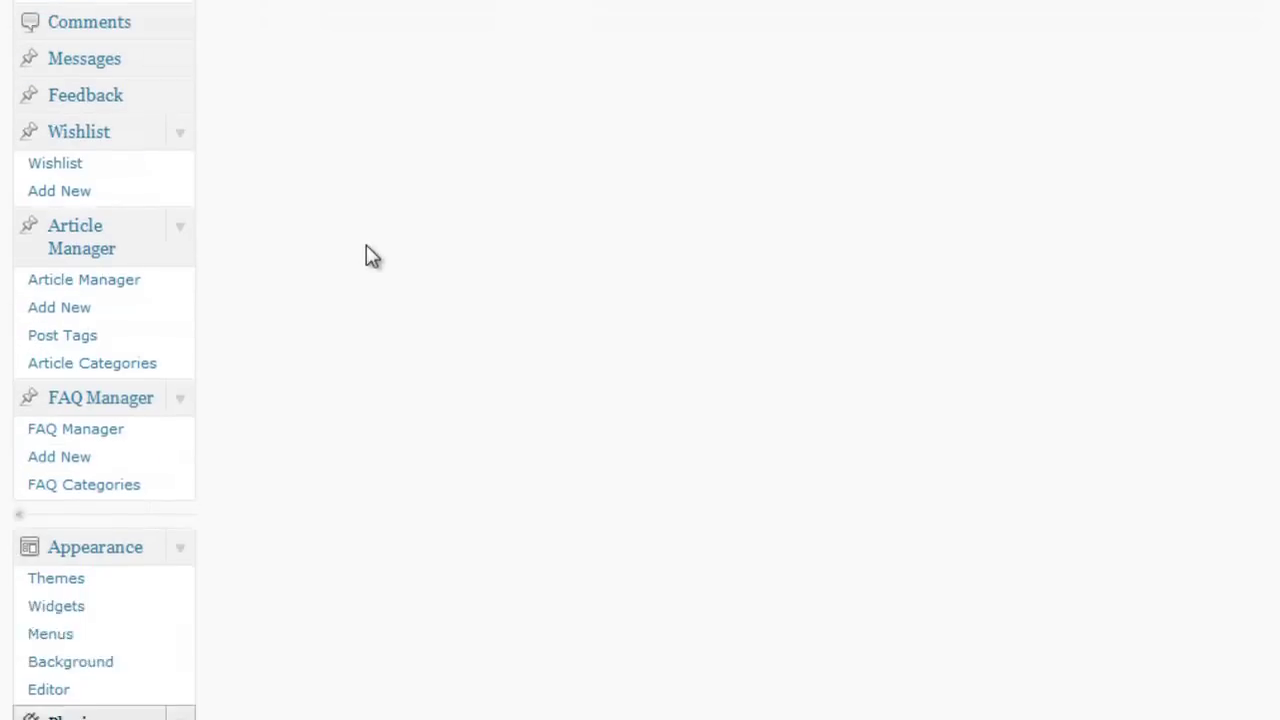
pyautogui.scroll(-5, 368, 255)
pyautogui.scroll(-3, 115, 415)
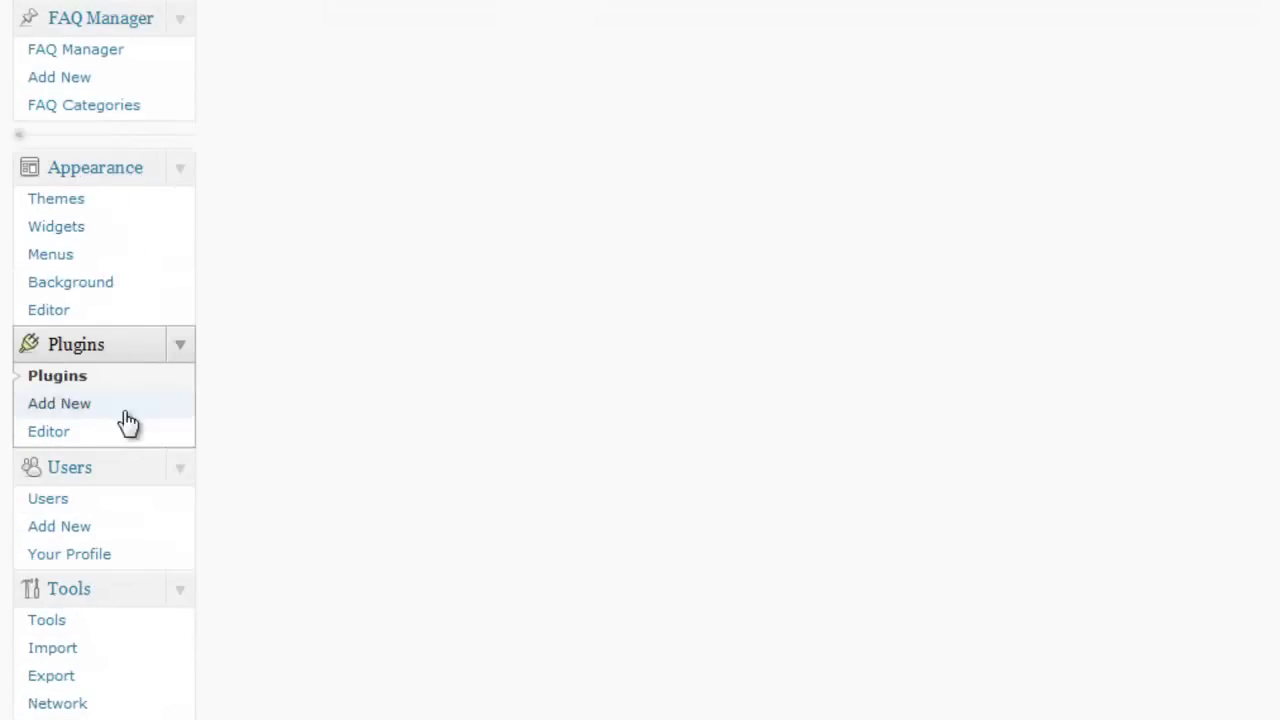
pyautogui.scroll(-5, 66, 303)
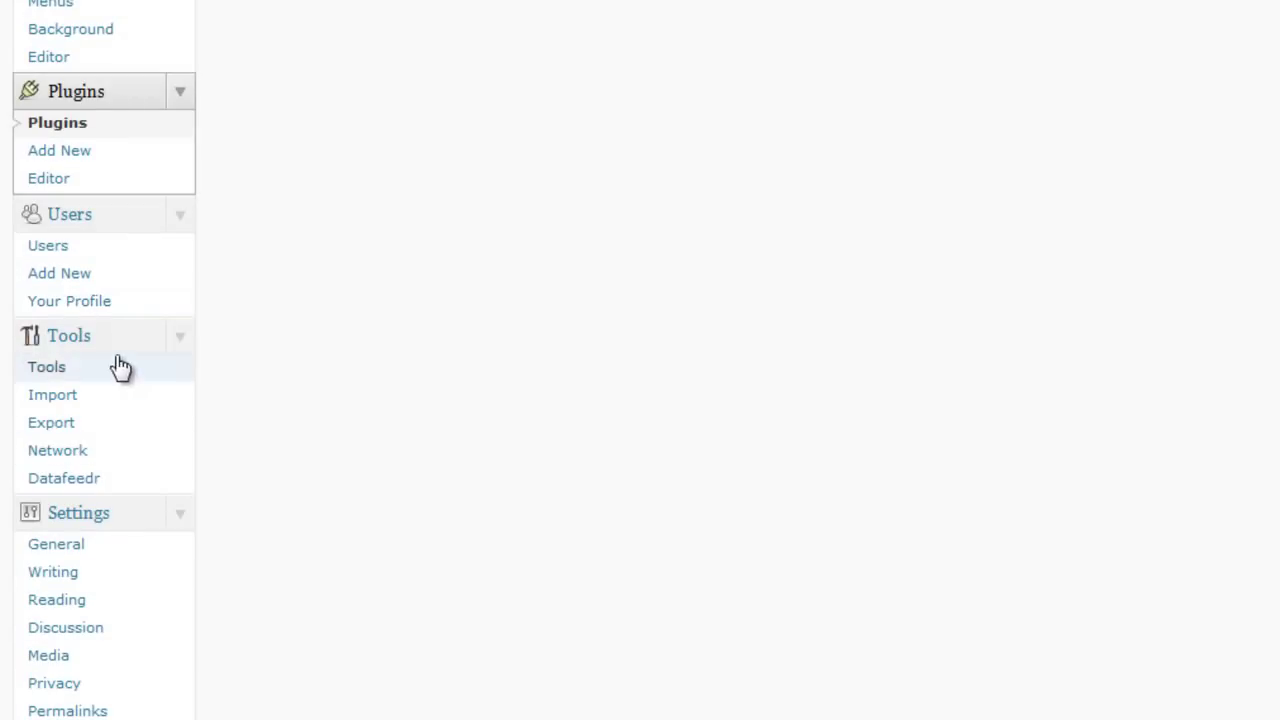
pyautogui.click(85, 484)
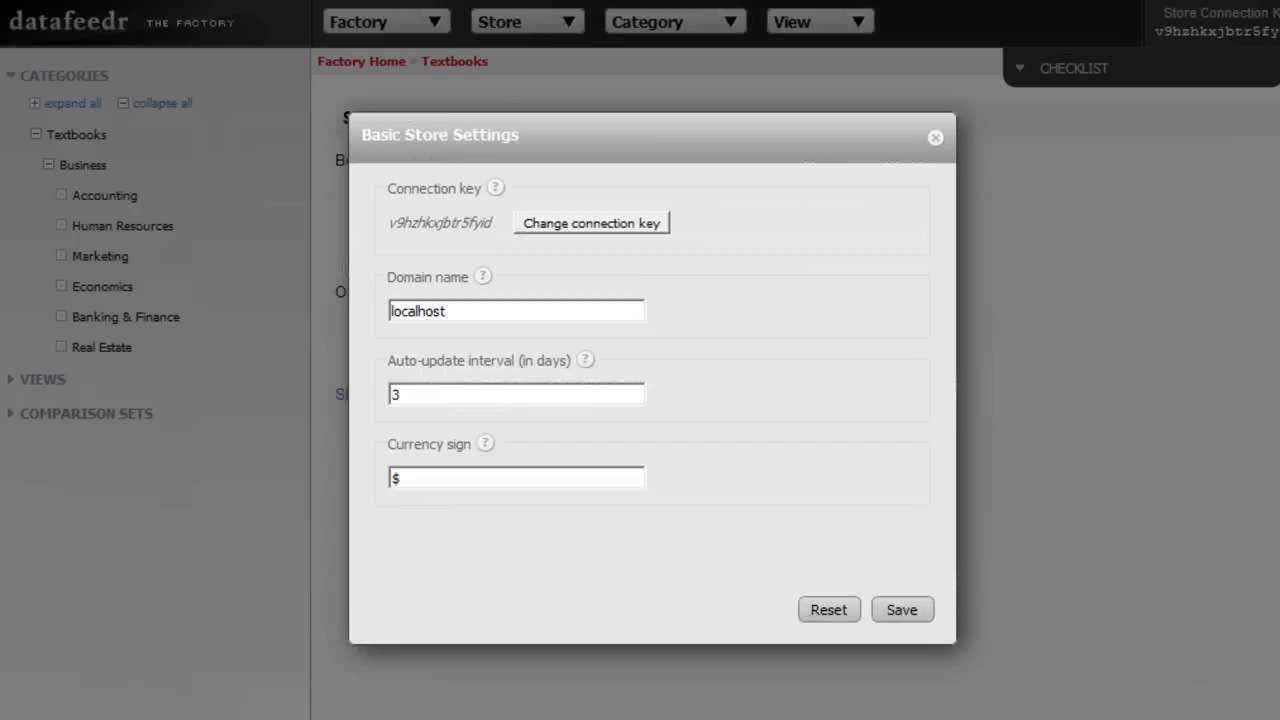
# Copy the Textbooks store's connection key from the Basic Store Settings in the Datafeedr Factory.
pyautogui.moveTo(499, 226); pyautogui.dragTo(390, 224)
pyautogui.rightClick(405, 222)
pyautogui.click(428, 234)
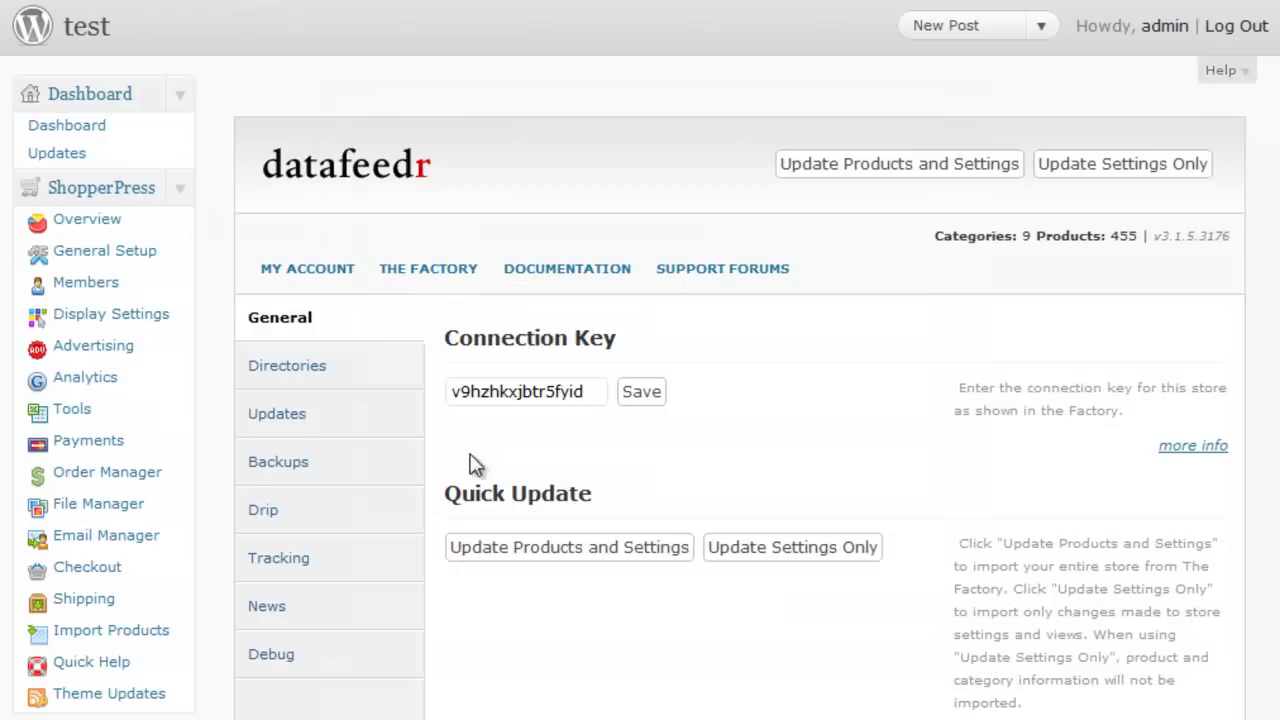
# Replace the connection key in the WordPress Datafeedr plugin with the copied one and save it.
pyautogui.click(521, 388)
pyautogui.doubleClick(521, 386)
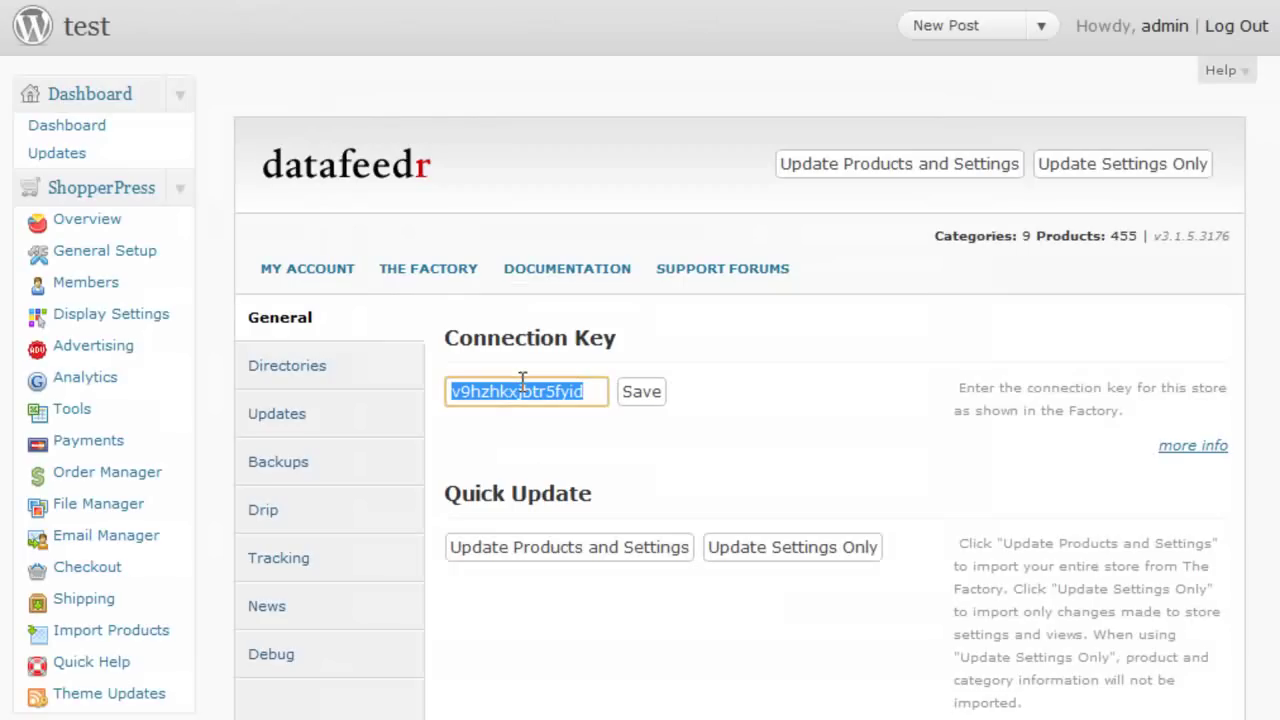
pyautogui.press('BackSpace')
pyautogui.hotkey('ctrl', 'v')
pyautogui.click(694, 385)
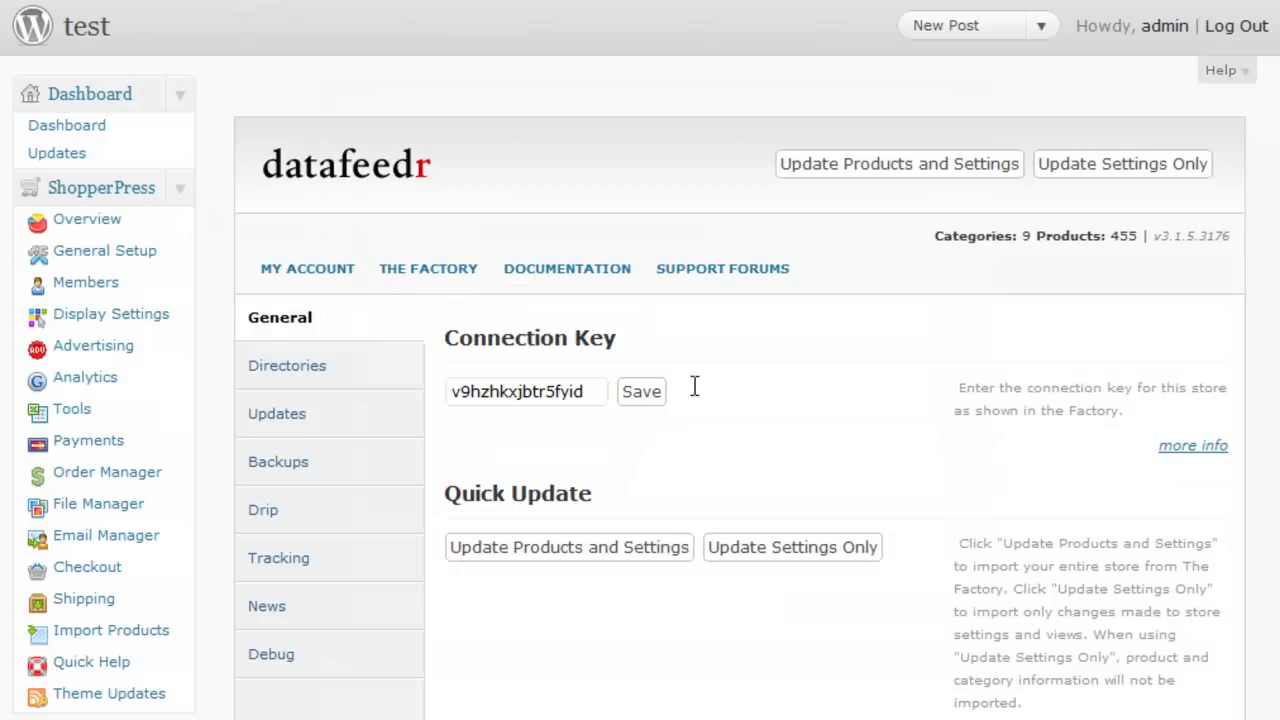
pyautogui.click(645, 393)
# Run the quick update of both products and settings in the Datafeedr plugin, and check the category and product counts.
pyautogui.scroll(-2, 694, 360)
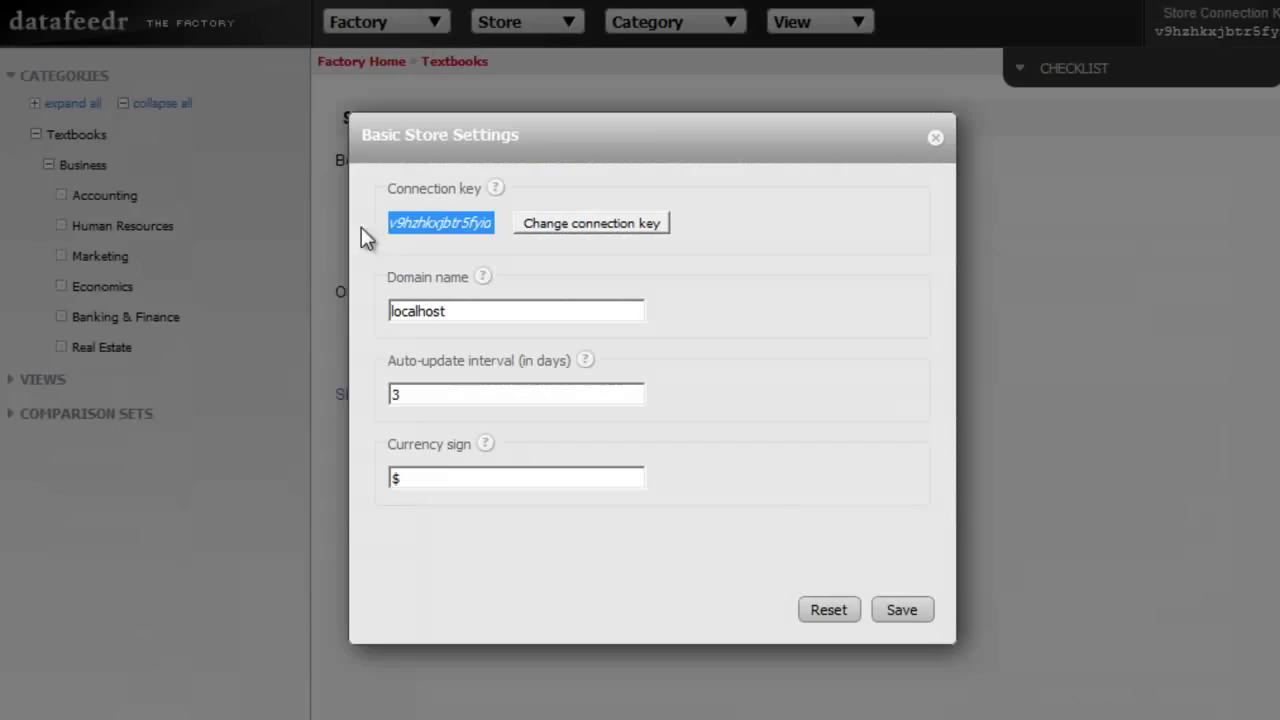
pyautogui.moveTo(513, 180)
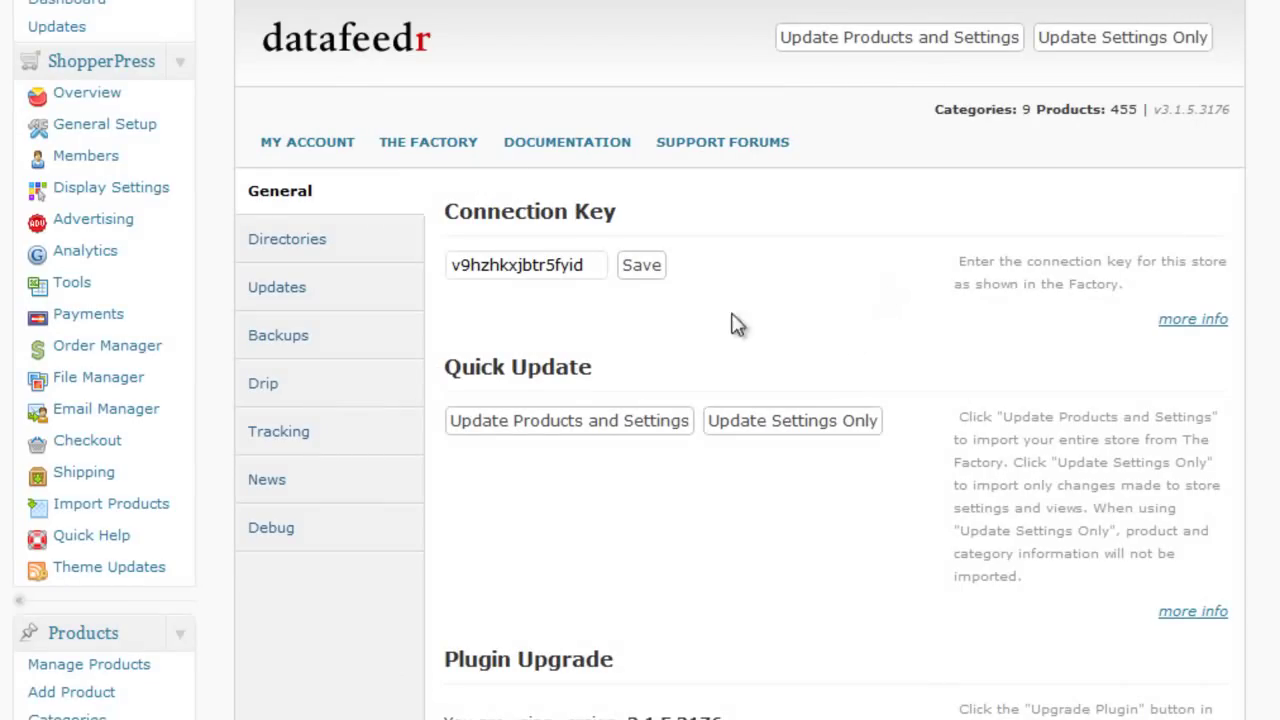
pyautogui.click(642, 424)
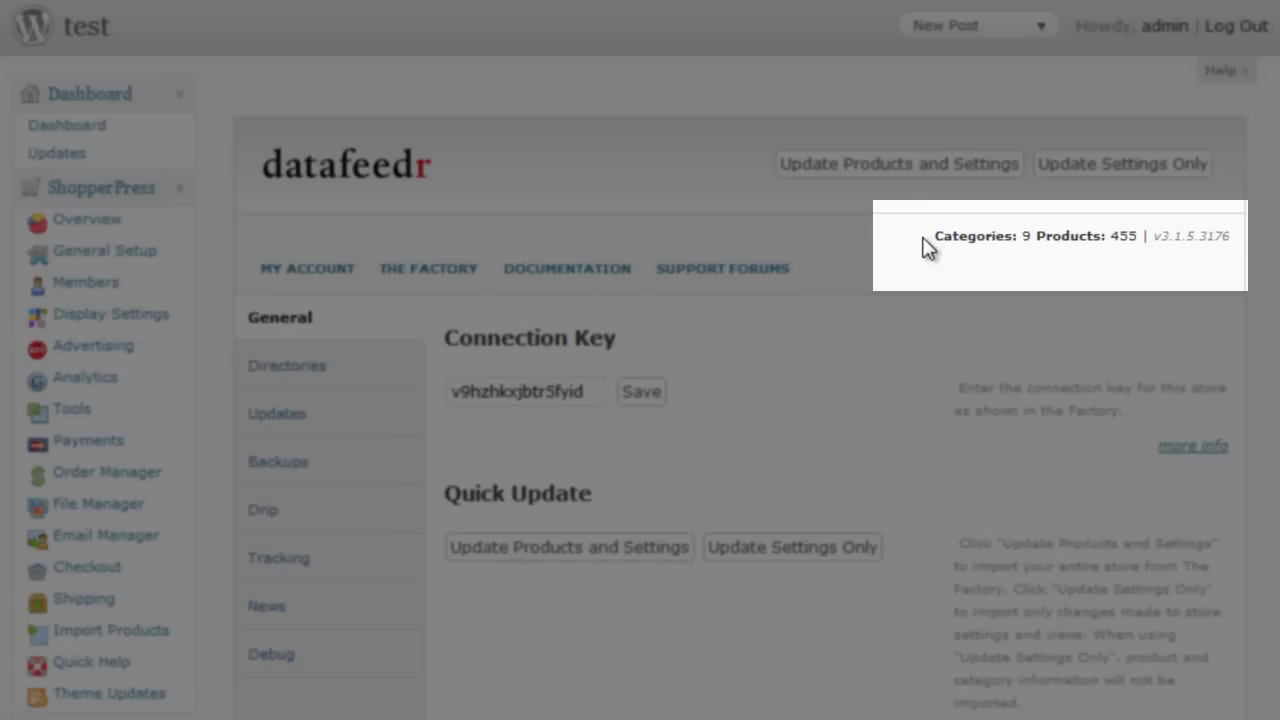
pyautogui.moveTo(923, 238); pyautogui.dragTo(1054, 239)
pyautogui.click(1054, 239)
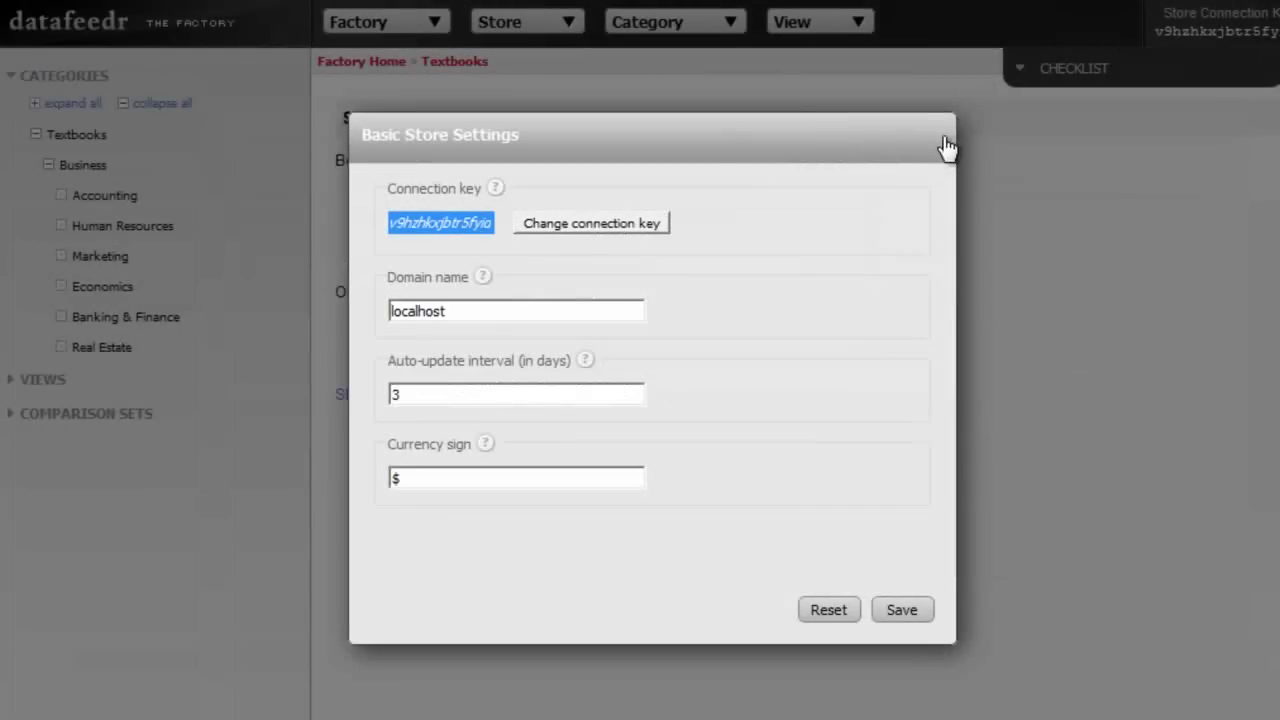
# Close the Factory's Basic Store Settings and return to the Datafeedr section of Import Products in WordPress.
pyautogui.click(946, 146)
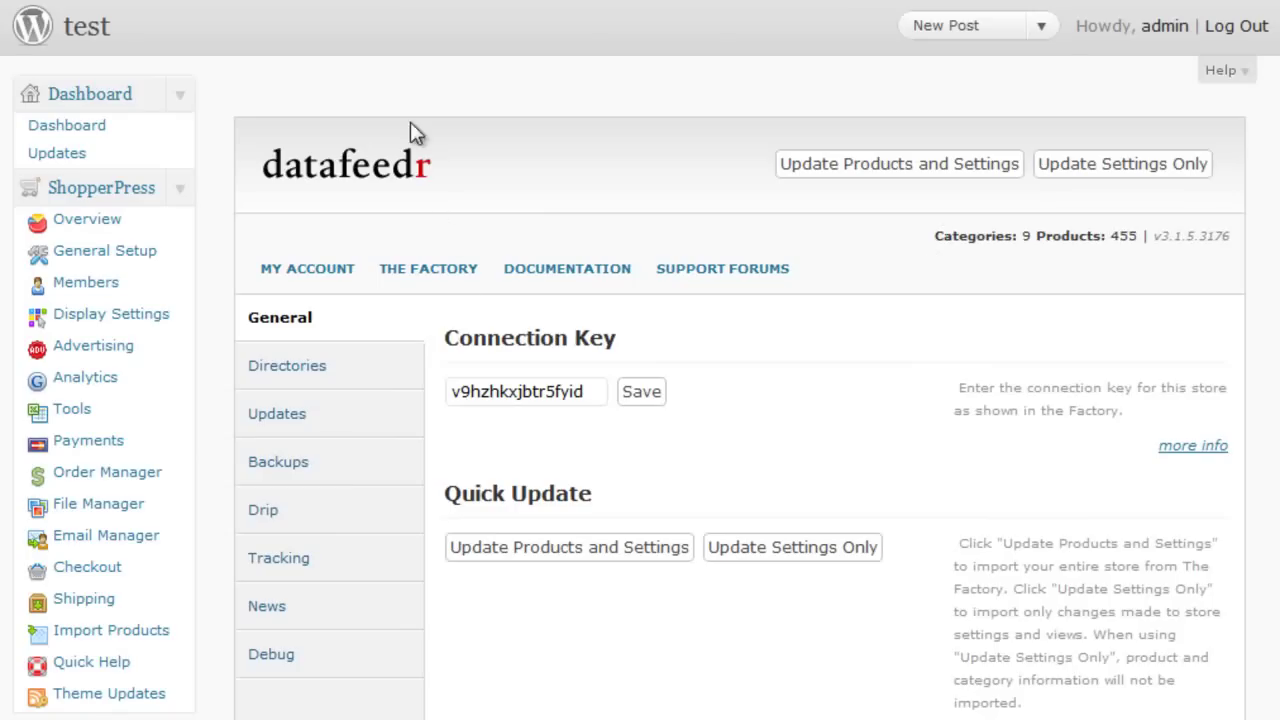
pyautogui.scroll(-2, 414, 129)
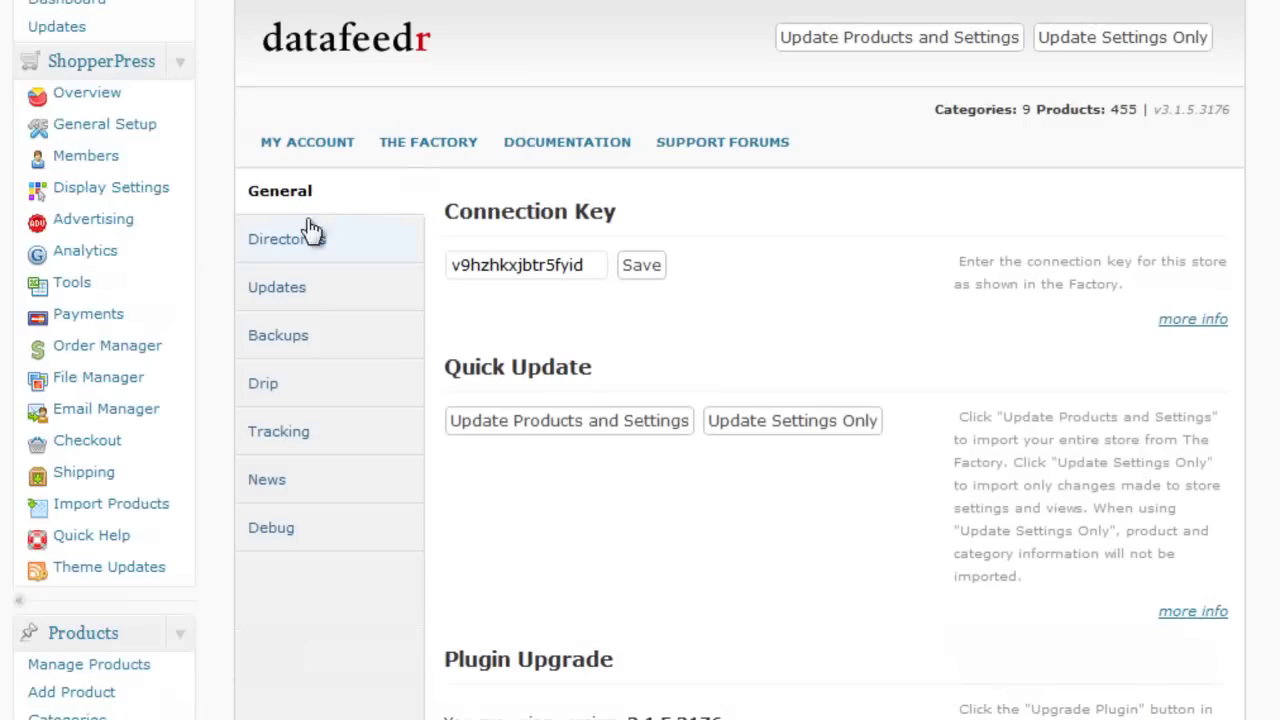
pyautogui.click(100, 510)
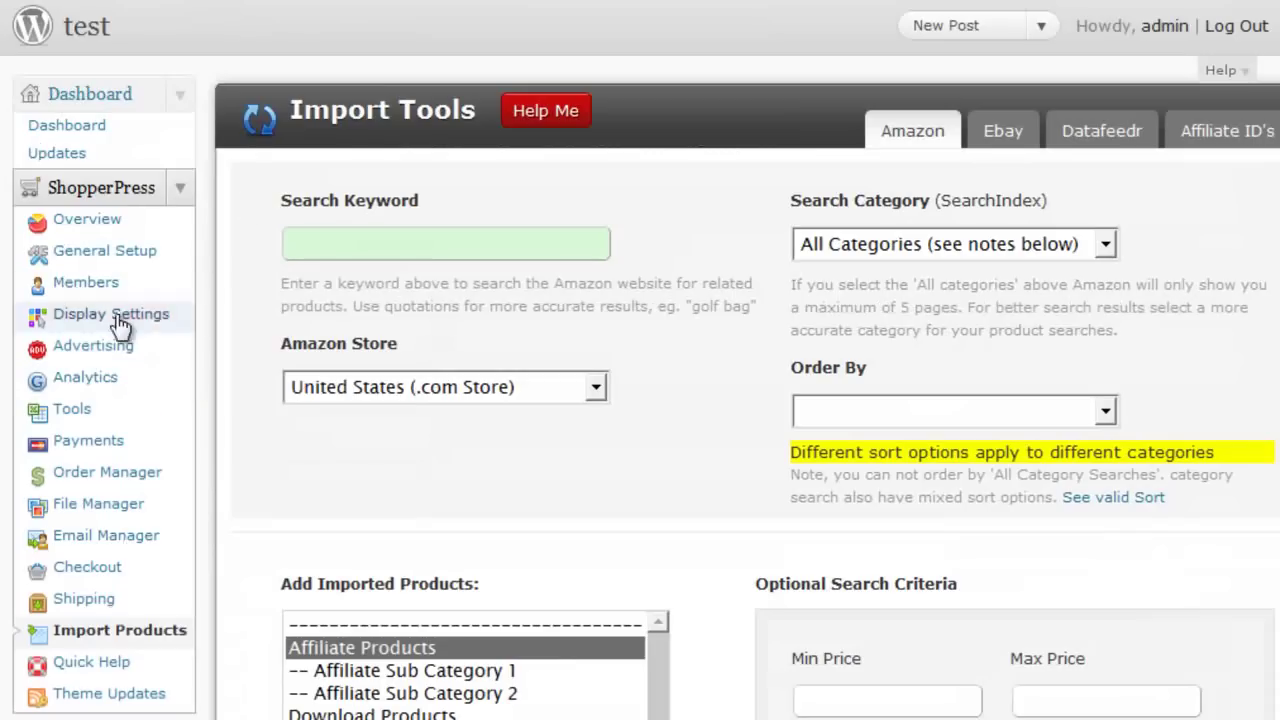
pyautogui.click(1092, 140)
# Expand the Datafeedr General Configuration details and review the integration overview with its link for importing store products.
pyautogui.scroll(-1, 1090, 145)
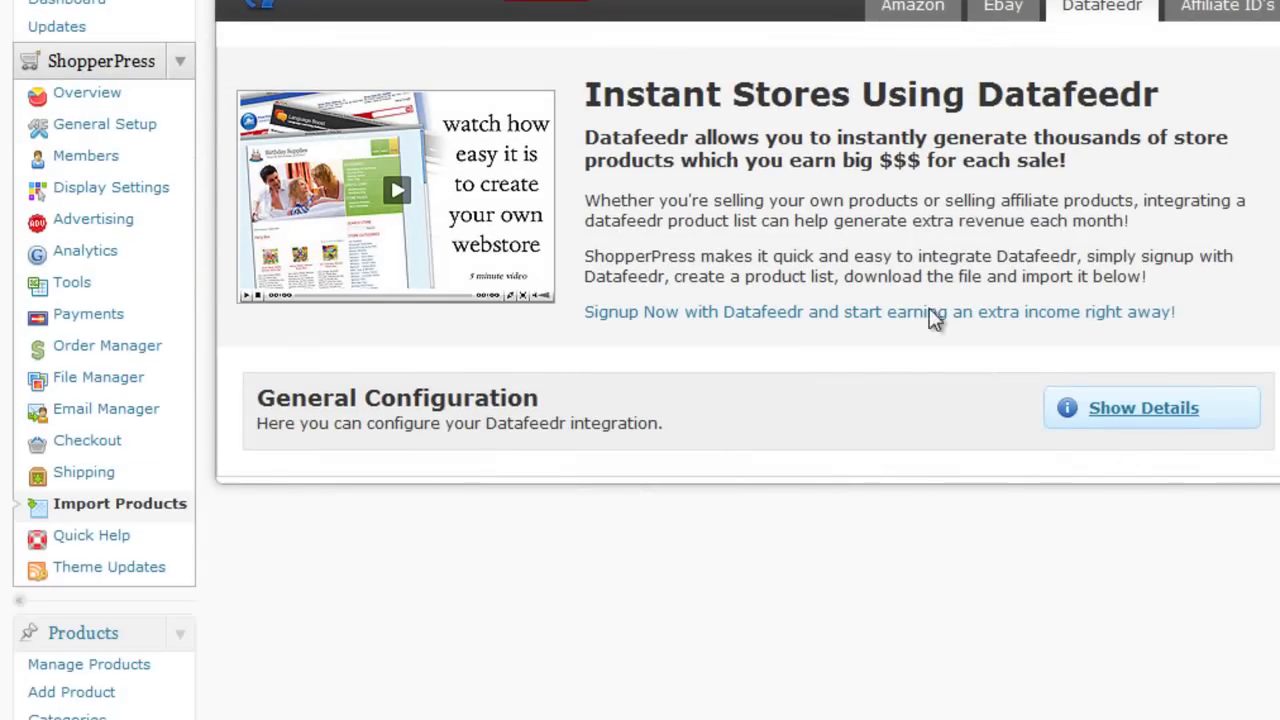
pyautogui.scroll(-1, 1012, 390)
pyautogui.click(1108, 296)
pyautogui.scroll(-2, 1090, 335)
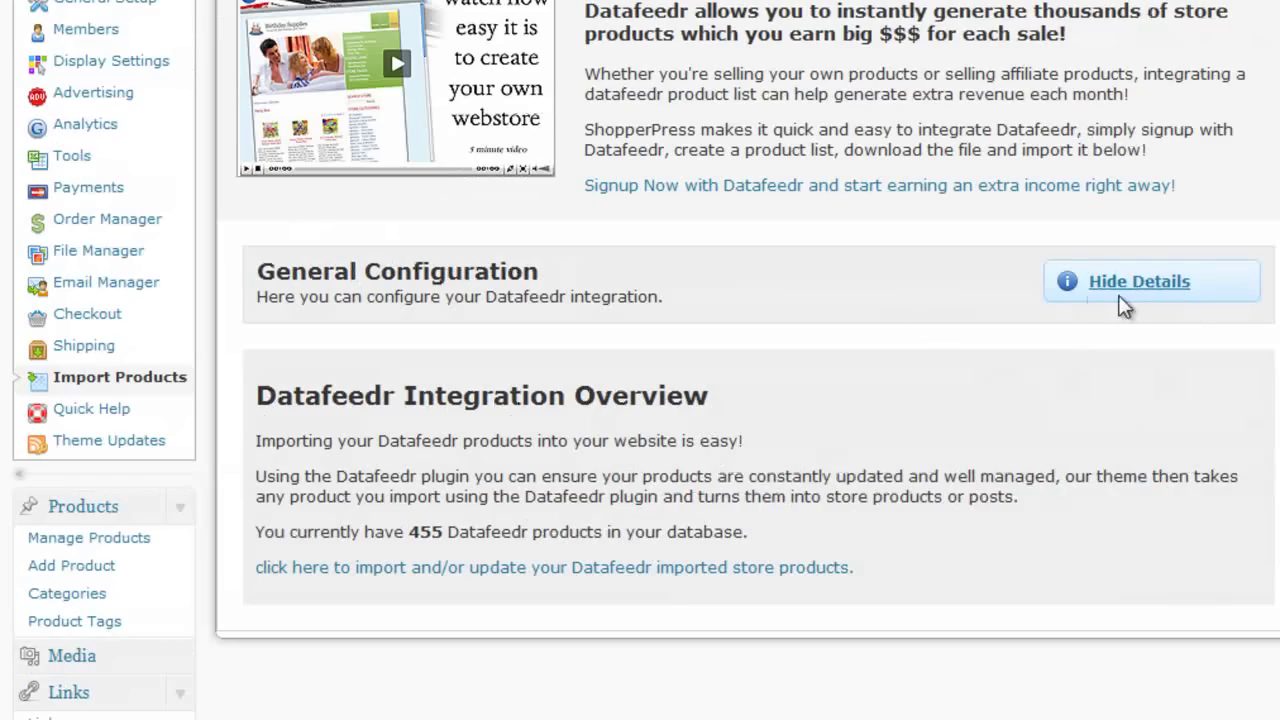
pyautogui.click(1155, 287)
pyautogui.click(1160, 533)
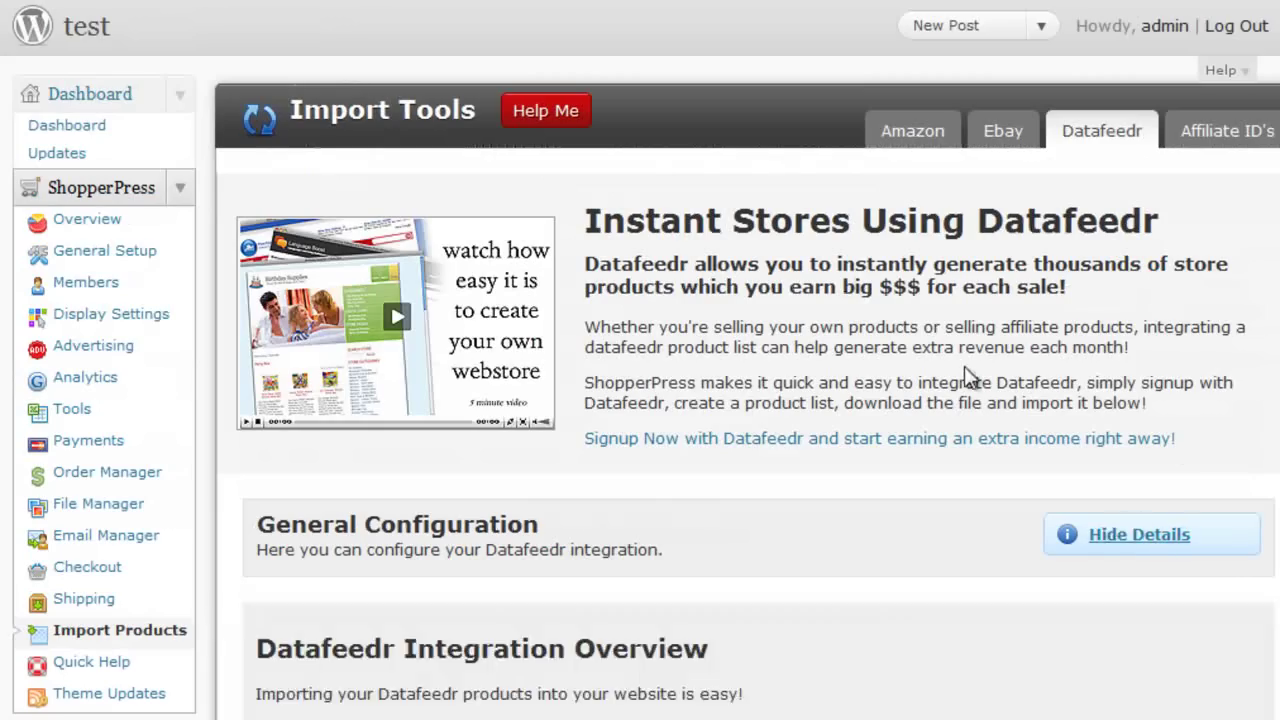
pyautogui.scroll(-1, 1000, 400)
pyautogui.scroll(-1, 484, 296)
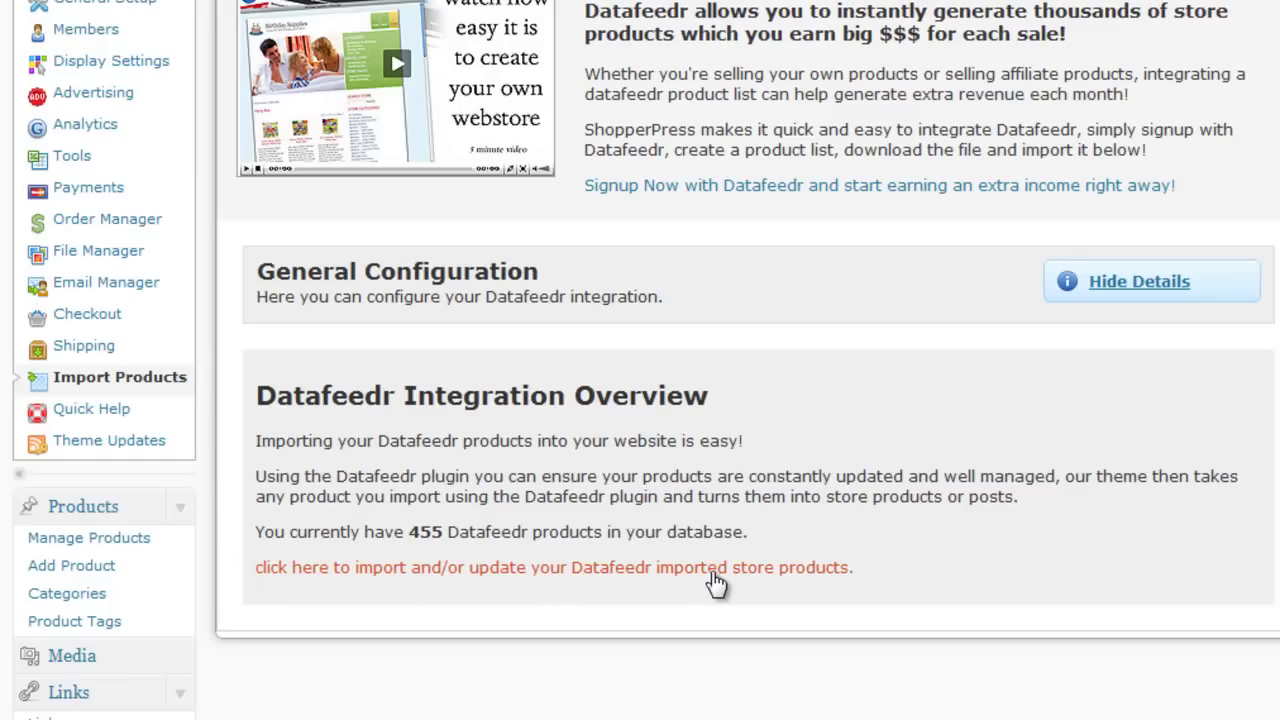
pyautogui.scroll(1, 720, 440)
pyautogui.scroll(-1, 705, 434)
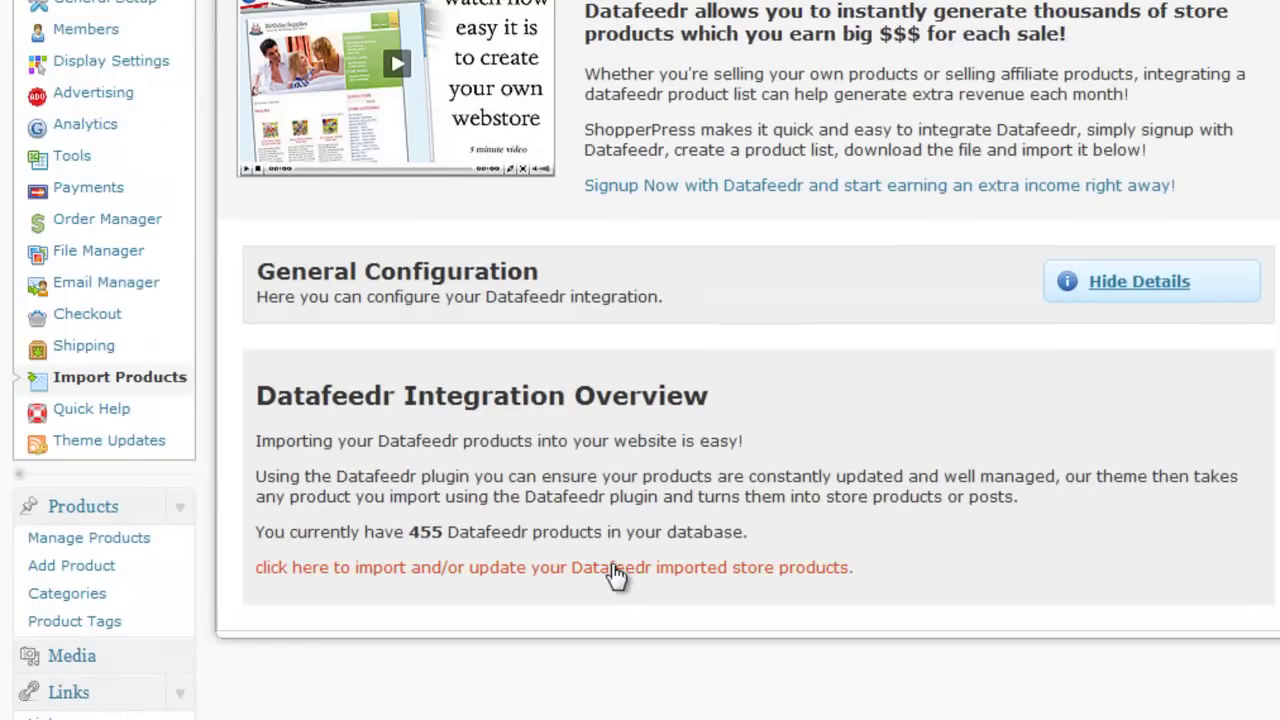
# Run the import and update of the Datafeedr store products, and check the added and updated counts.
pyautogui.click(622, 570)
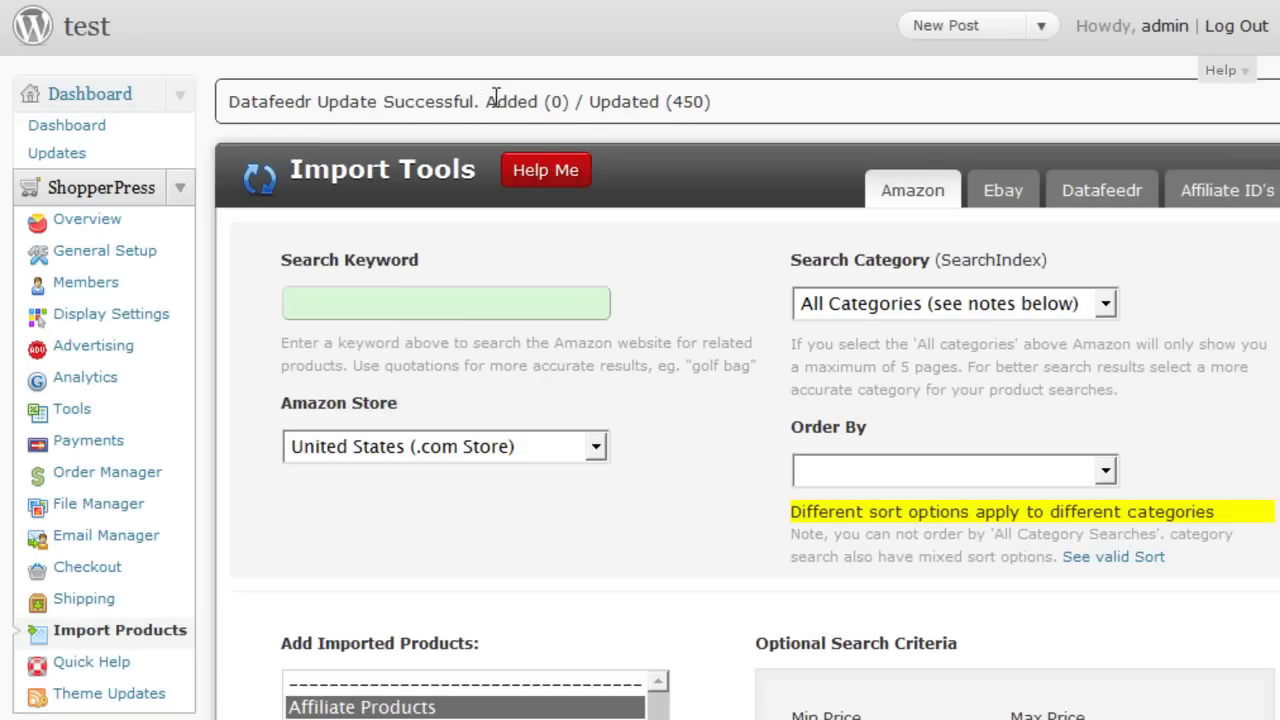
pyautogui.doubleClick(556, 101)
pyautogui.moveTo(650, 101); pyautogui.dragTo(614, 95)
pyautogui.click(689, 103)
# Look through the Manage Products list to check the imported products' titles, categories, prices and display images.
pyautogui.scroll(-3, 60, 480)
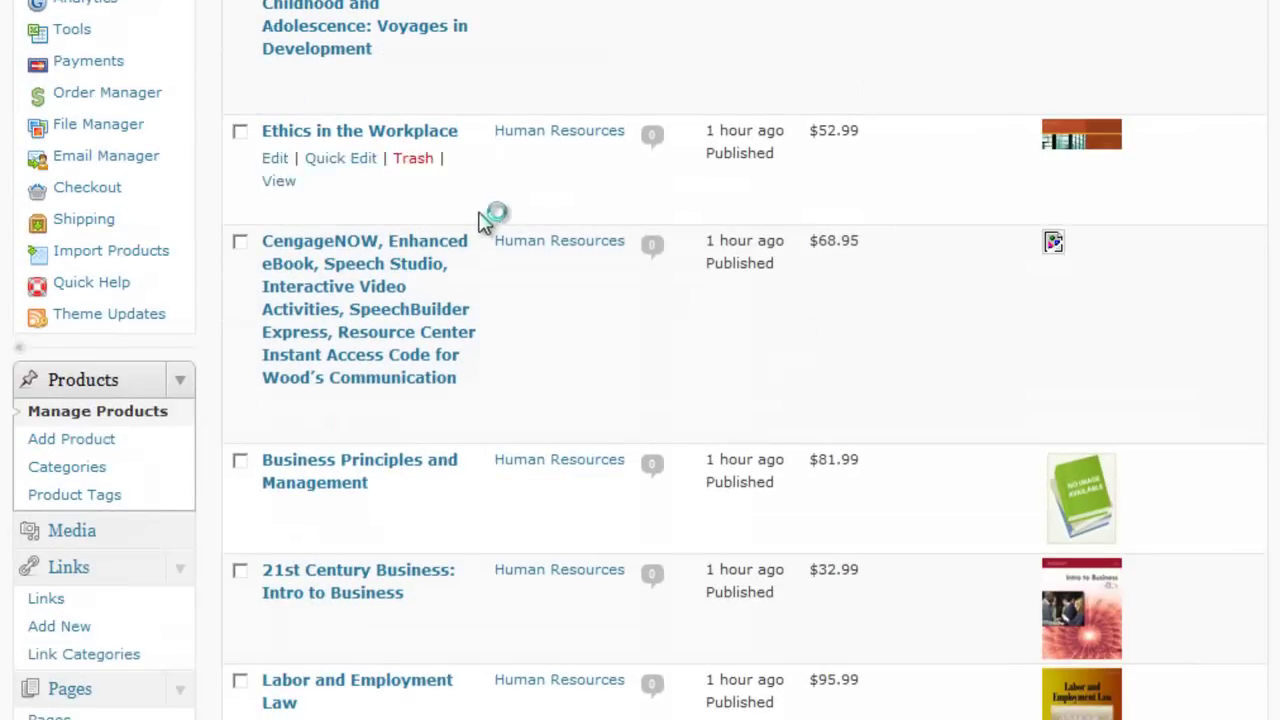
pyautogui.scroll(-10, 757, 262)
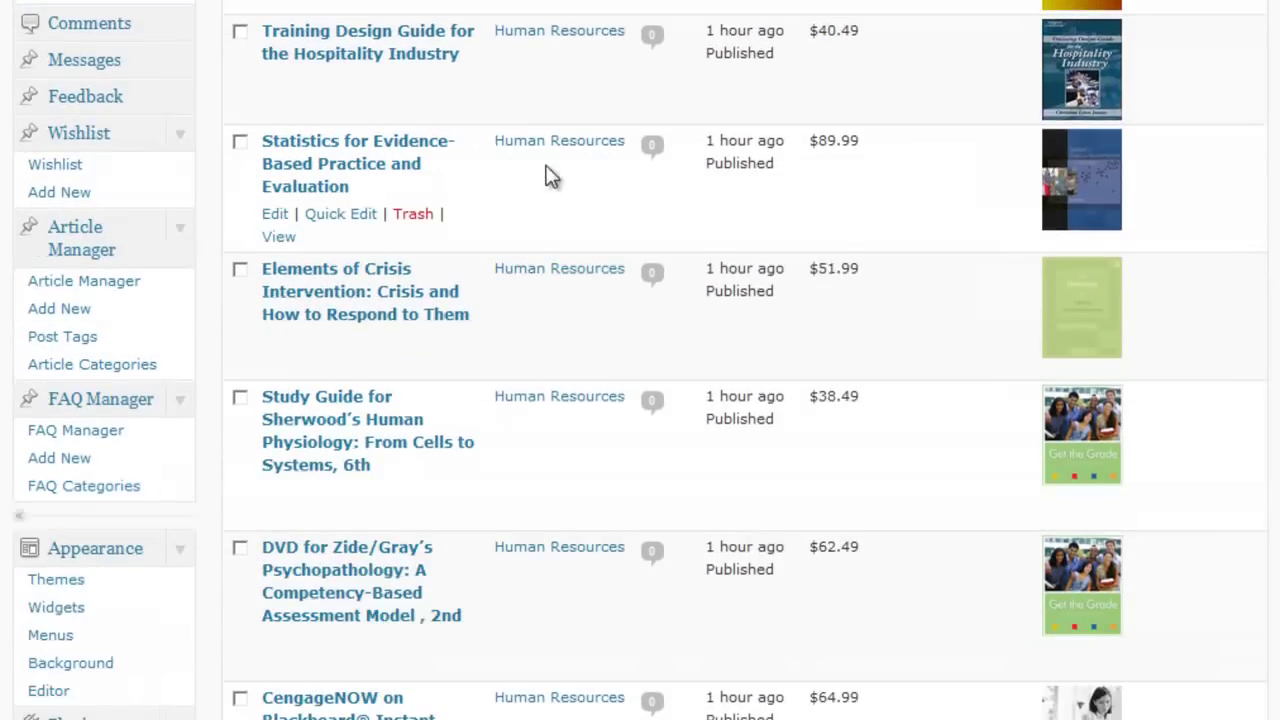
pyautogui.scroll(-14, 507, 229)
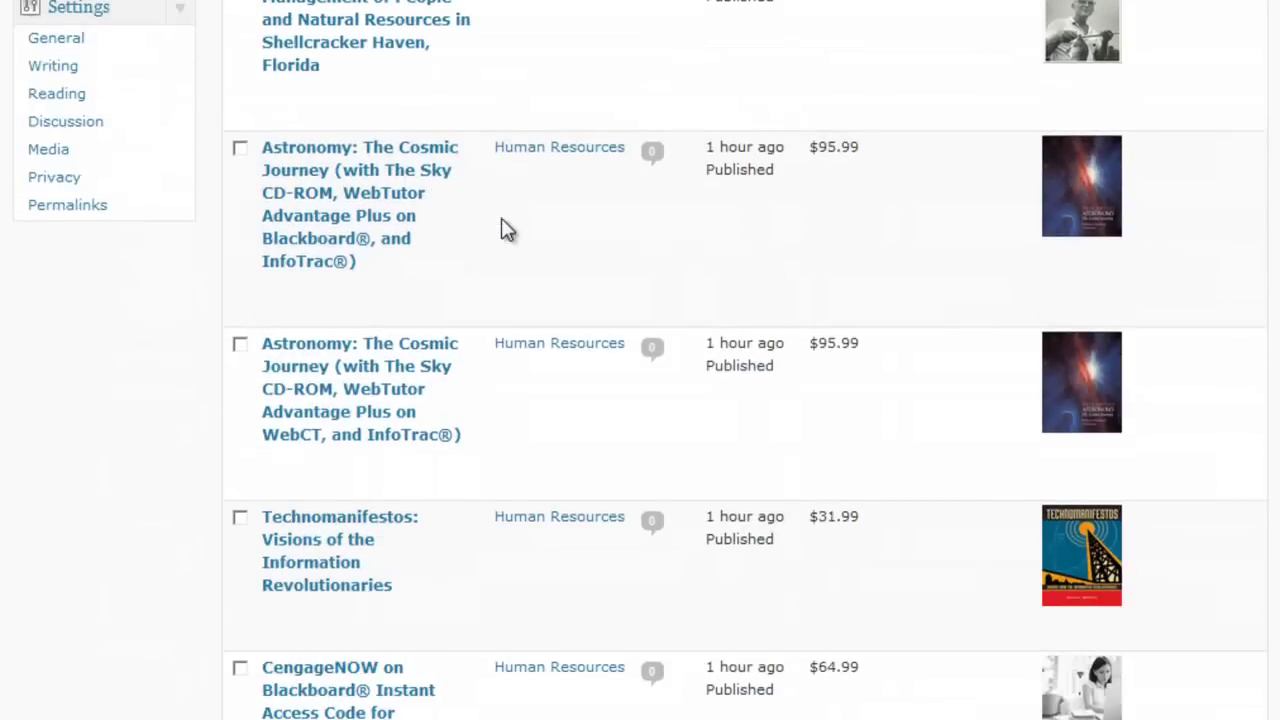
pyautogui.scroll(20, 502, 237)
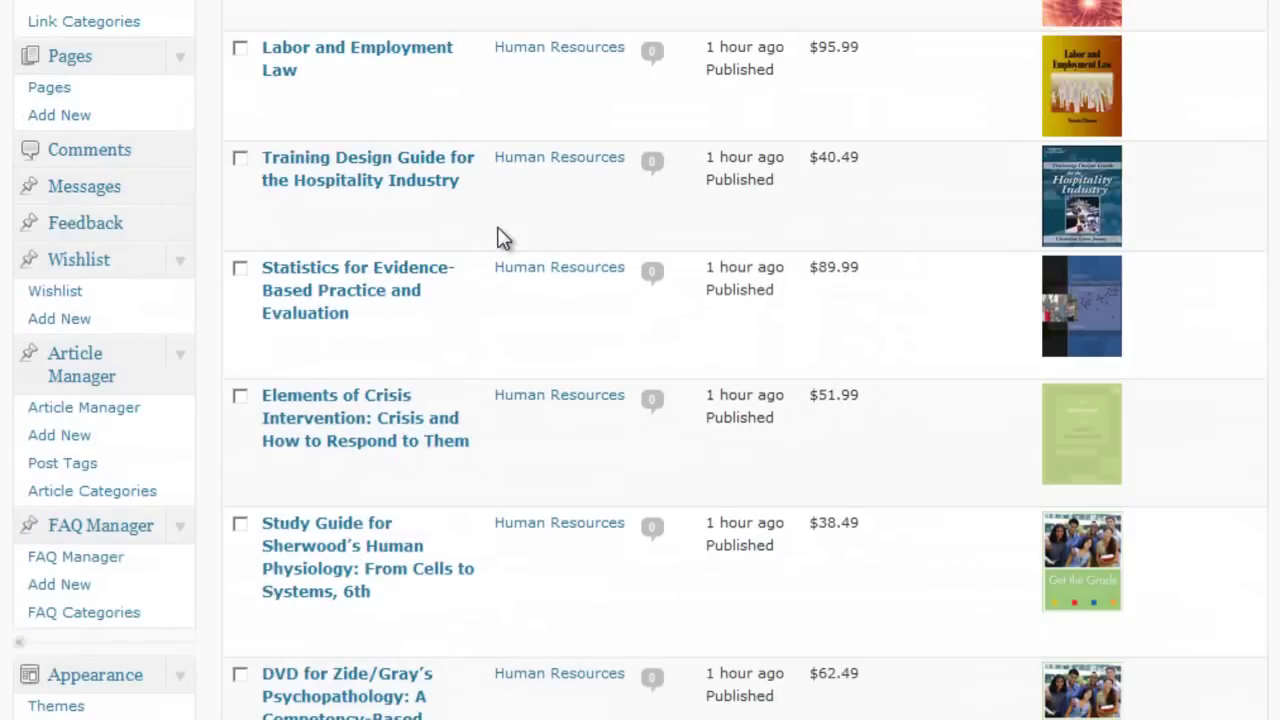
pyautogui.scroll(6, 500, 257)
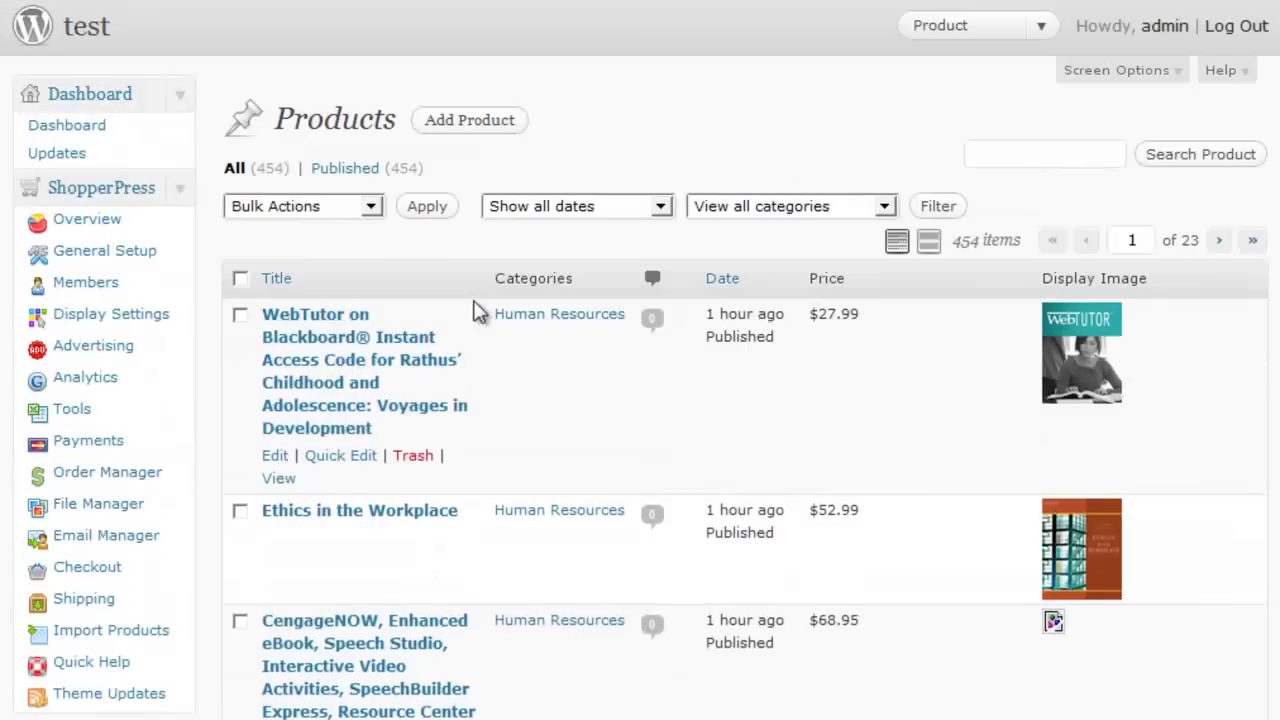